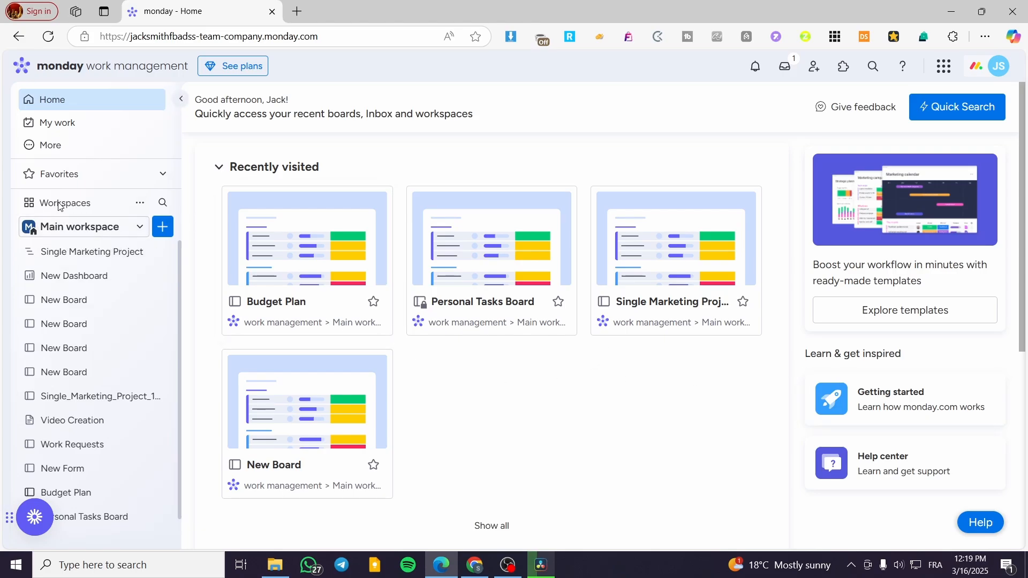
# Step: Open the Single Marketing Project board from the Main workspace
pyautogui.click(123, 227)
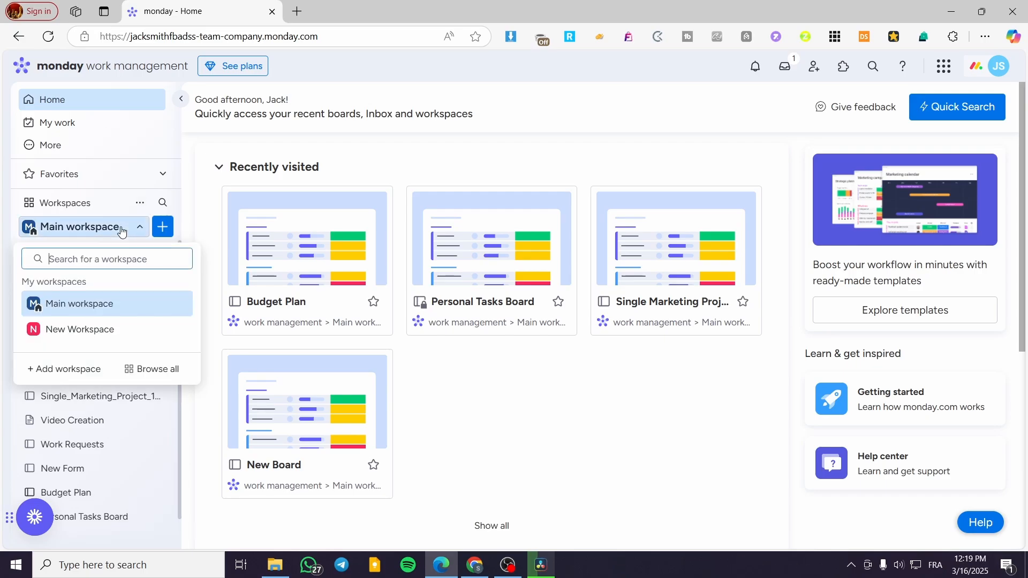
pyautogui.click(122, 231)
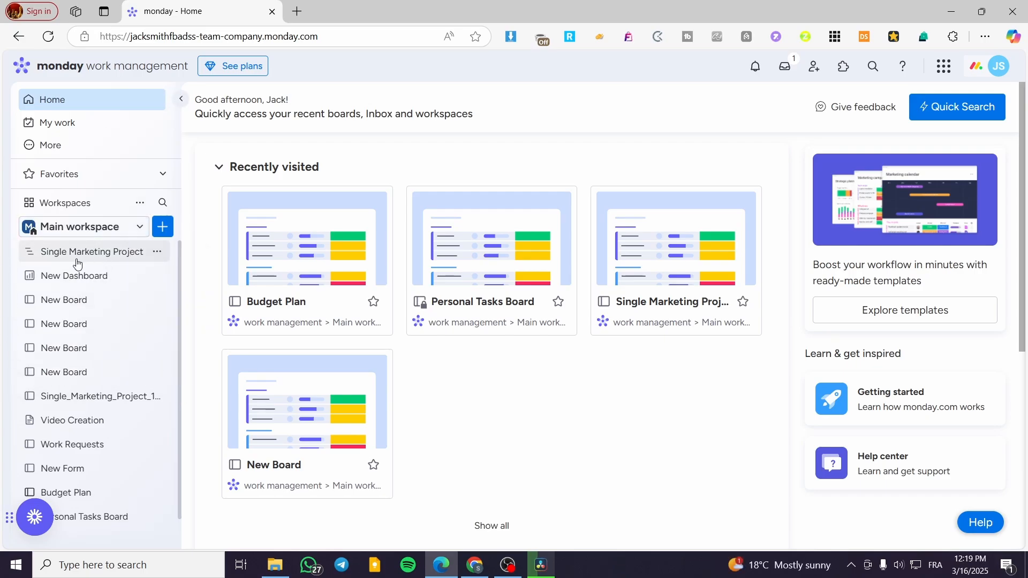
pyautogui.scroll(-1, 88, 377)
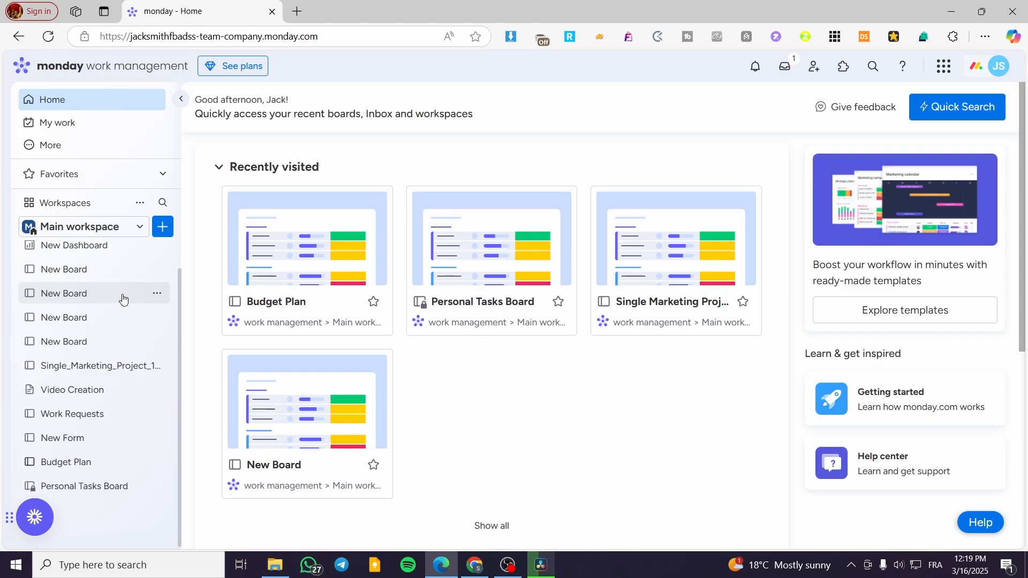
pyautogui.scroll(1, 94, 252)
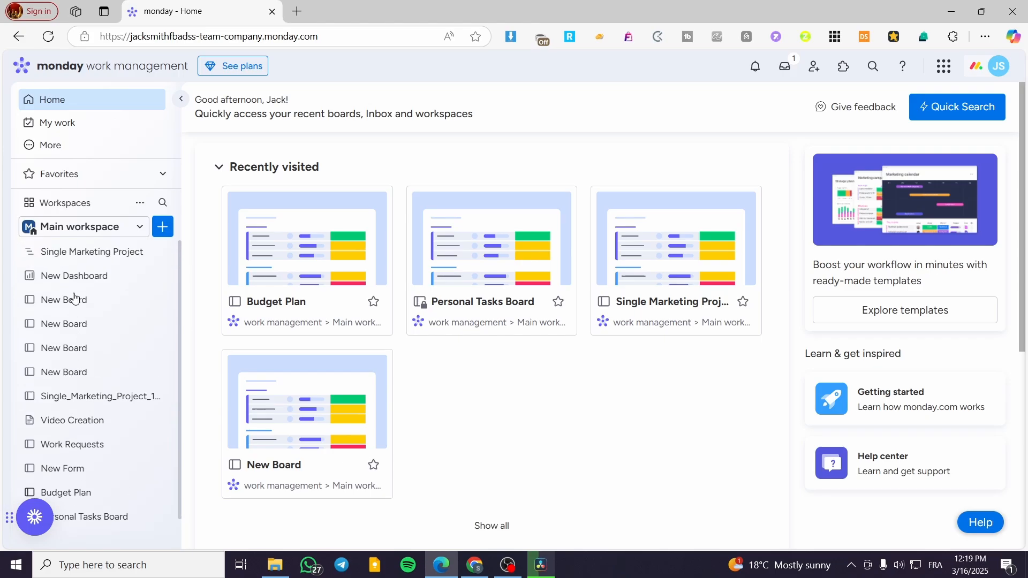
pyautogui.click(78, 252)
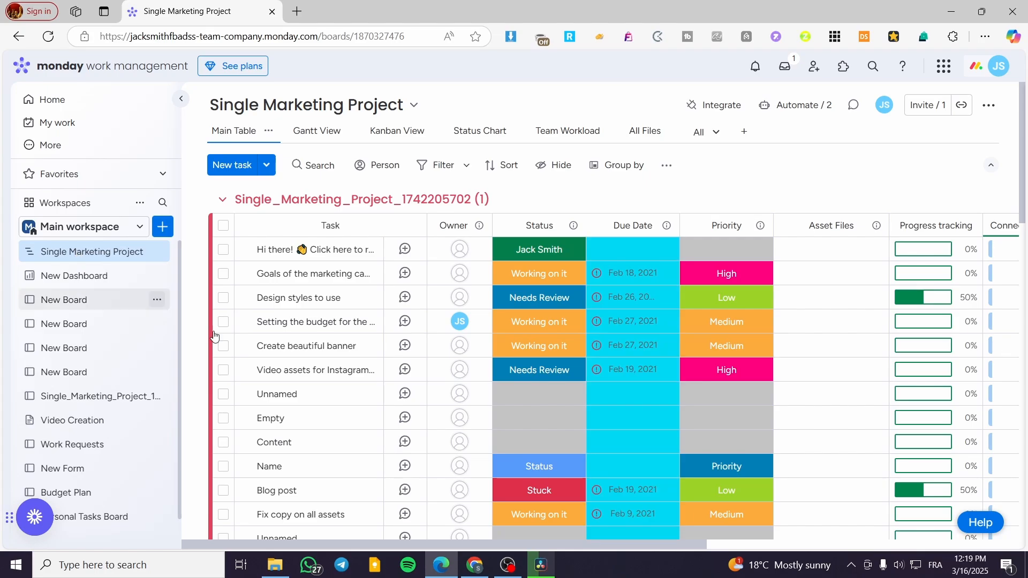
# Step: Look through the board's task table and its Gantt and Kanban views, ending on the Main Table
pyautogui.scroll(-3, 592, 322)
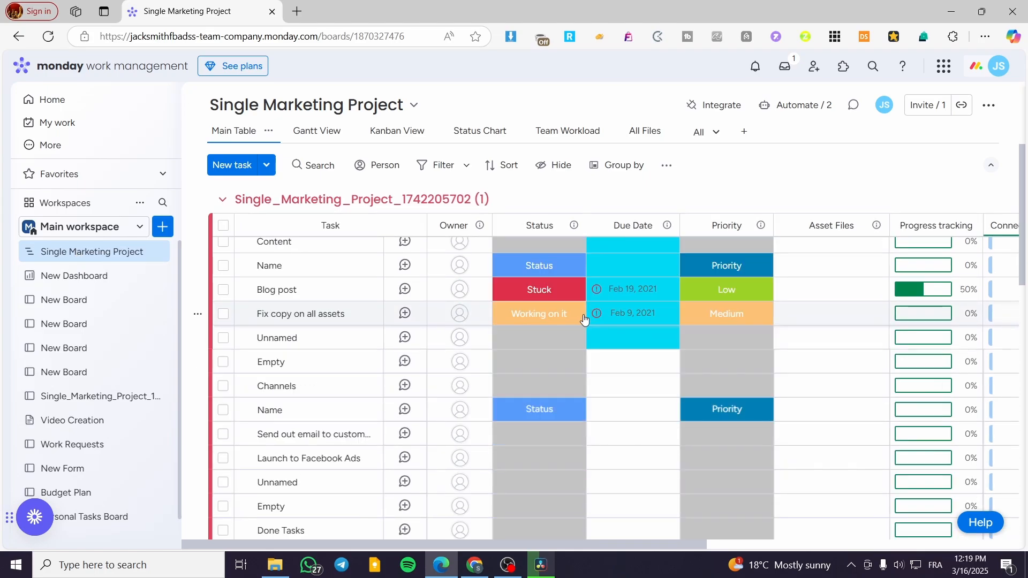
pyautogui.scroll(3, 589, 329)
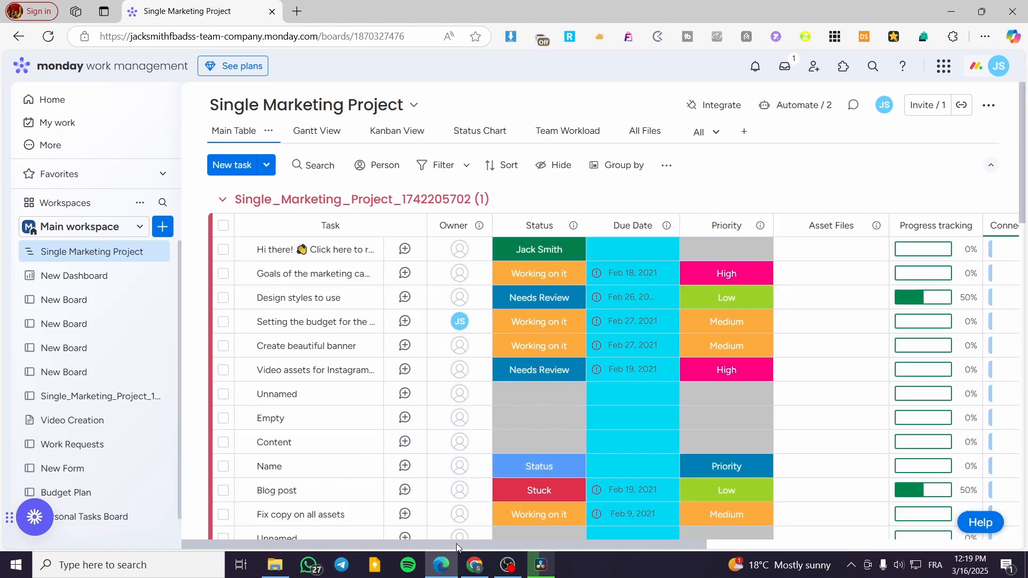
pyautogui.moveTo(457, 544); pyautogui.dragTo(363, 527)
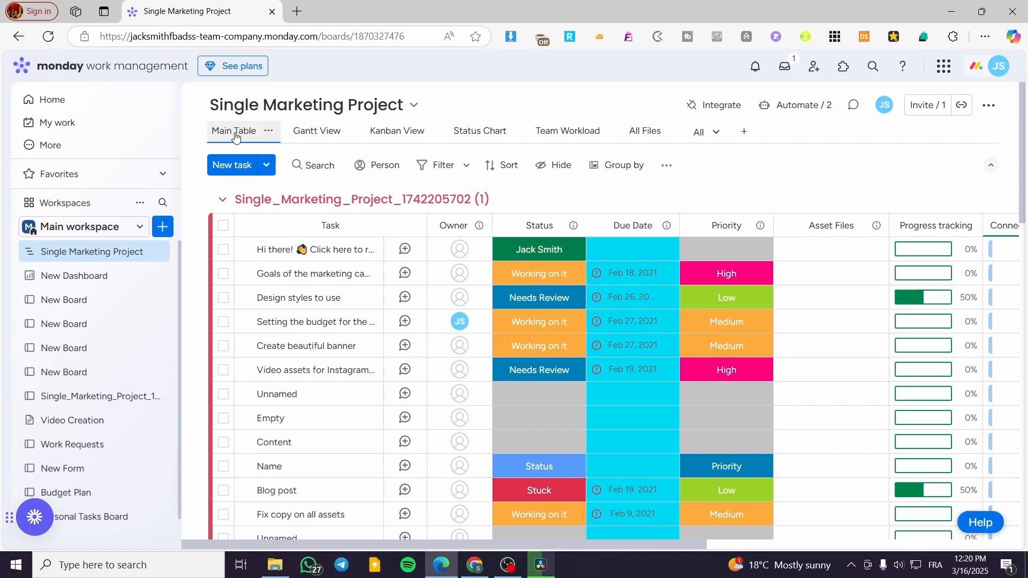
pyautogui.click(317, 132)
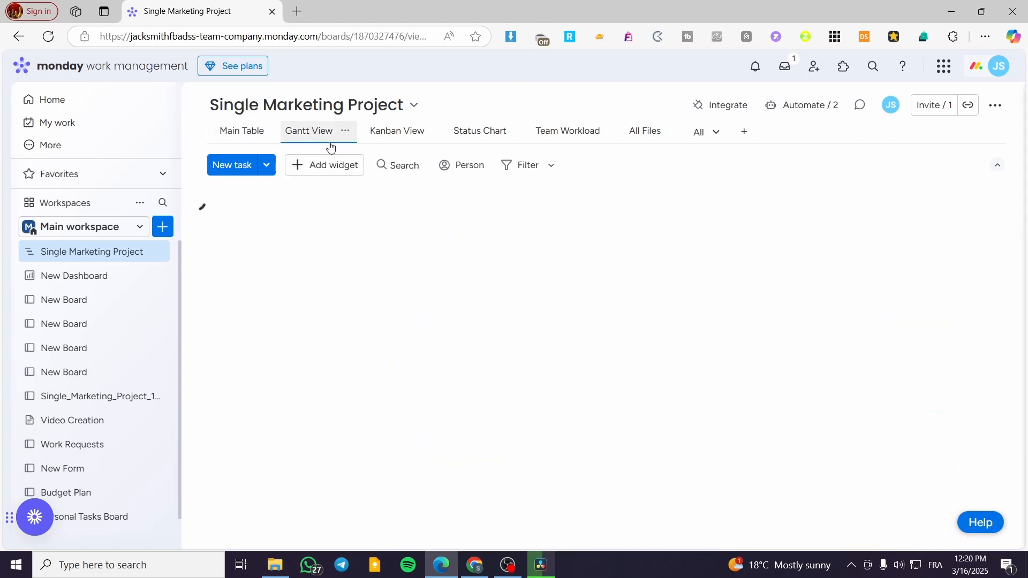
pyautogui.click(390, 133)
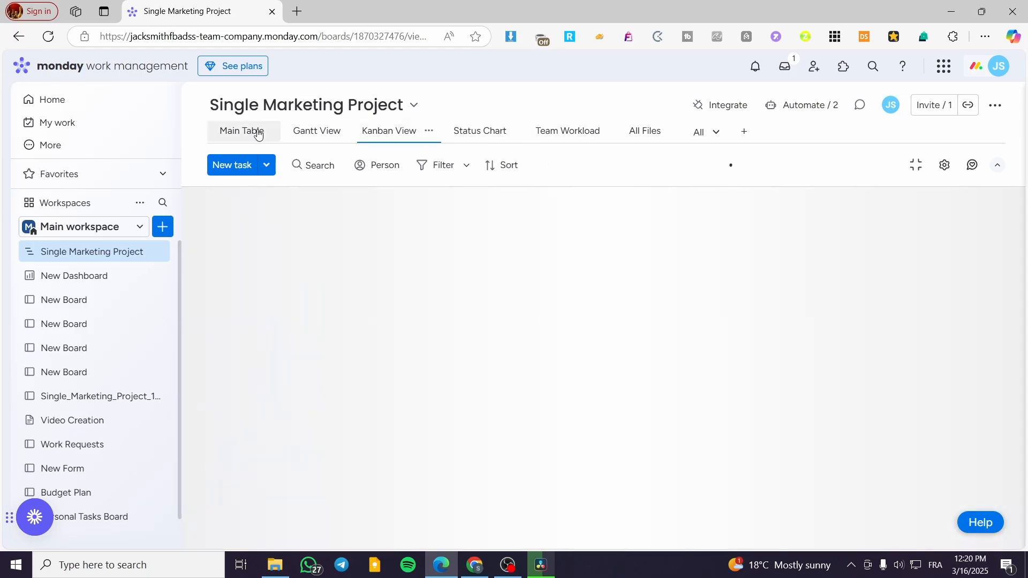
pyautogui.click(252, 130)
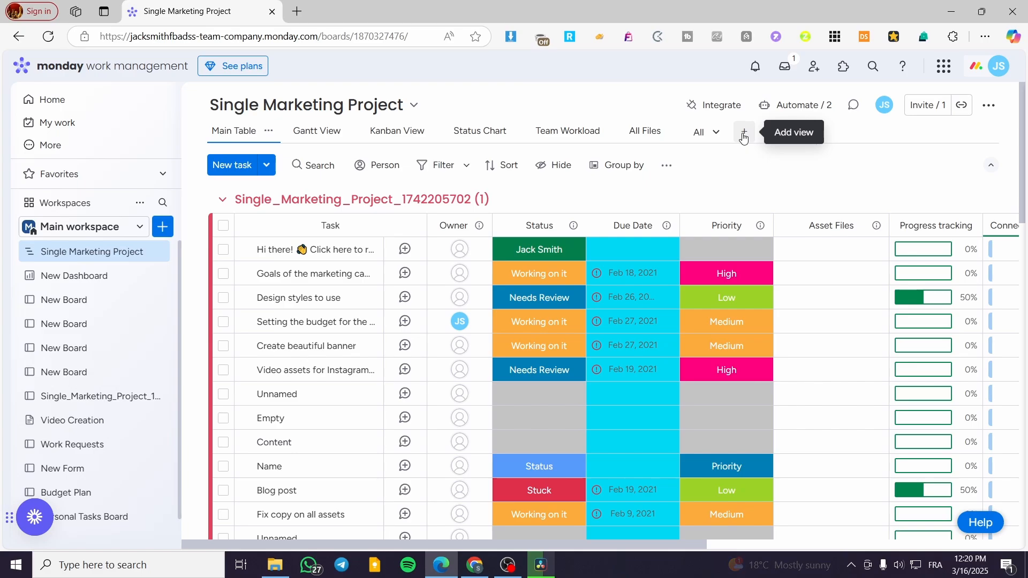
# Step: Add a Chart view to the board and enlarge its chart widget to the full page width
pyautogui.click(744, 134)
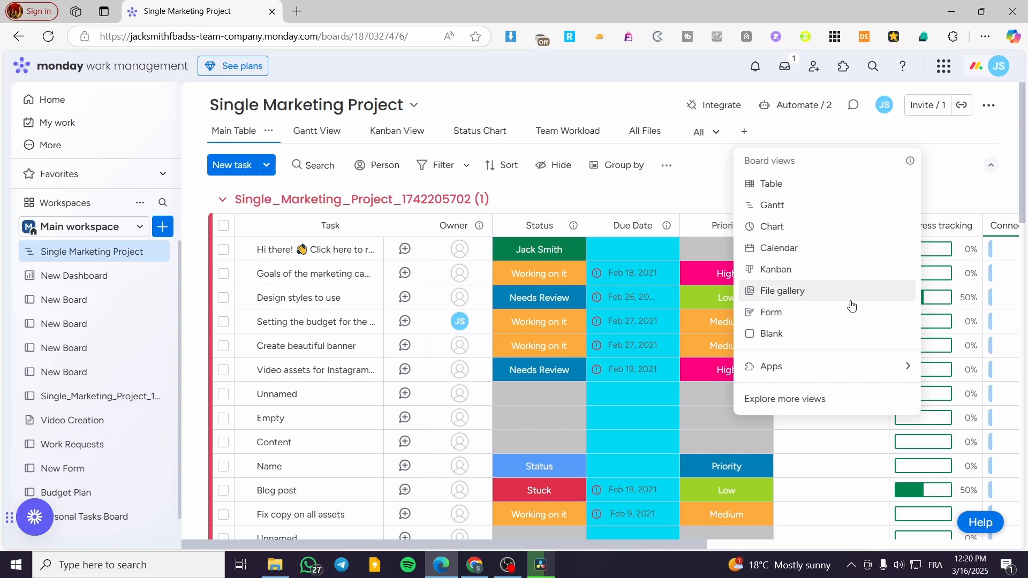
pyautogui.click(854, 231)
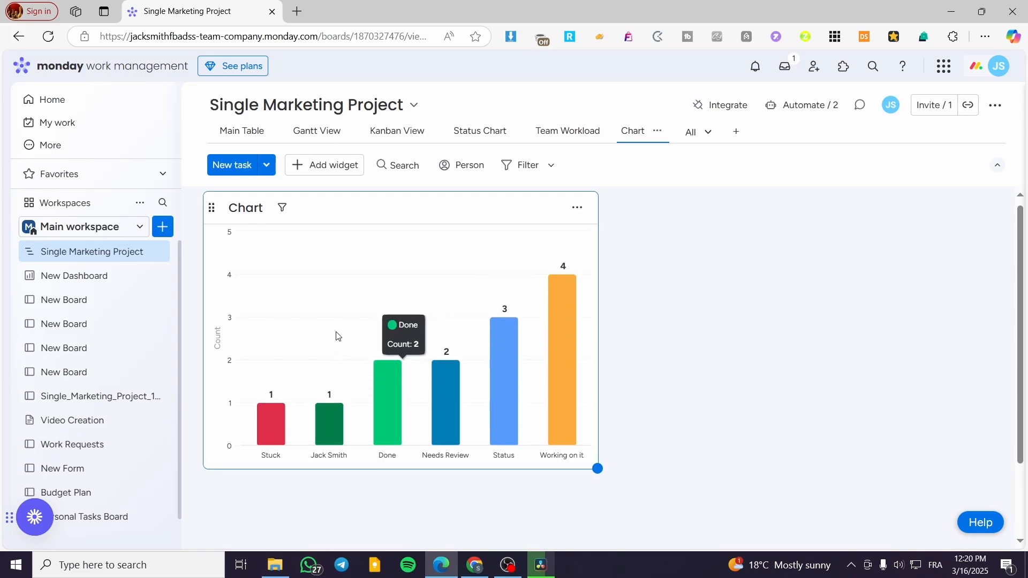
pyautogui.moveTo(609, 476); pyautogui.dragTo(1009, 529)
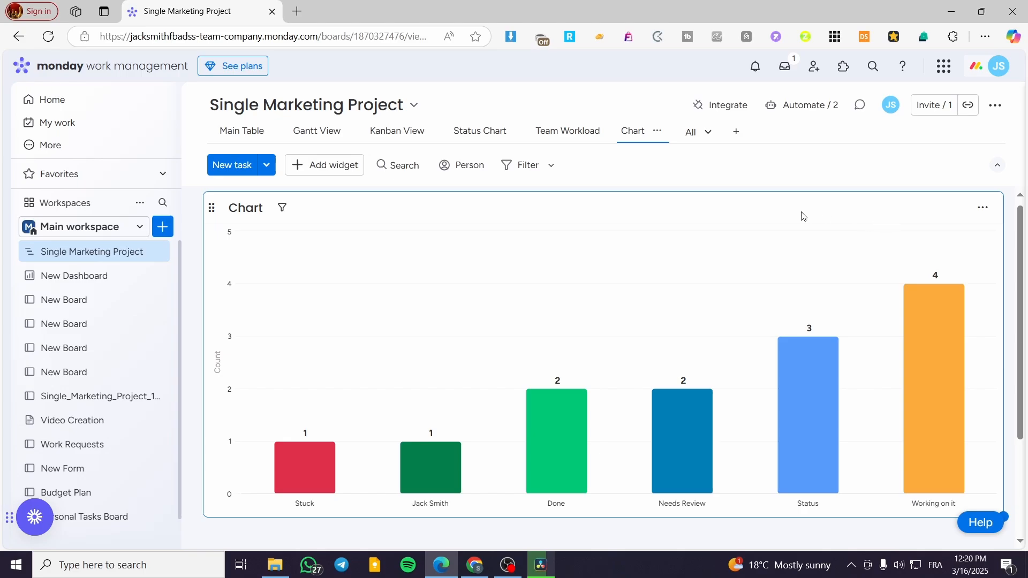
# Step: Open the chart widget's settings and review the chart type, X-axis, Y-axis, customization, benchmark line and group options
pyautogui.click(985, 210)
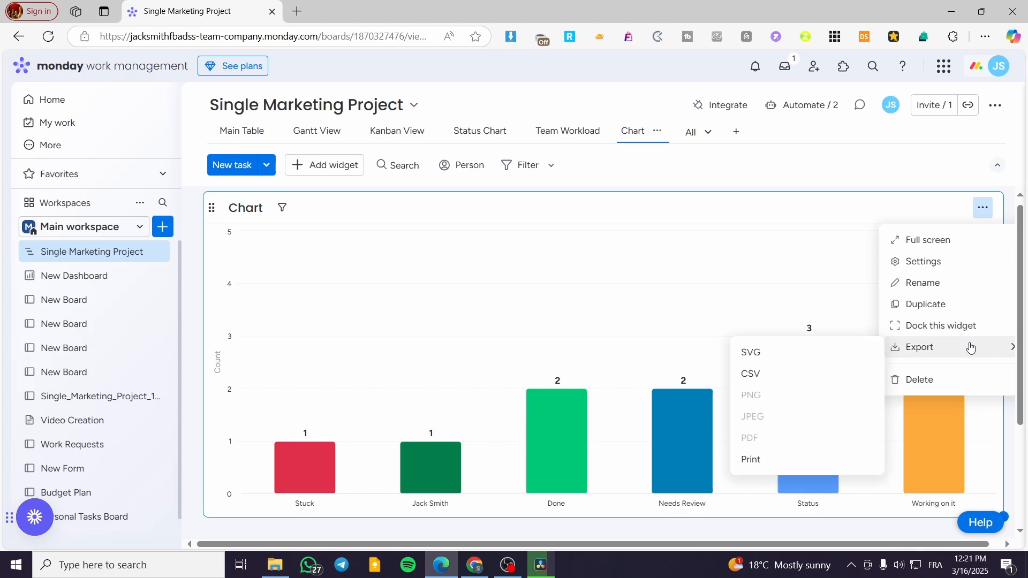
pyautogui.click(889, 262)
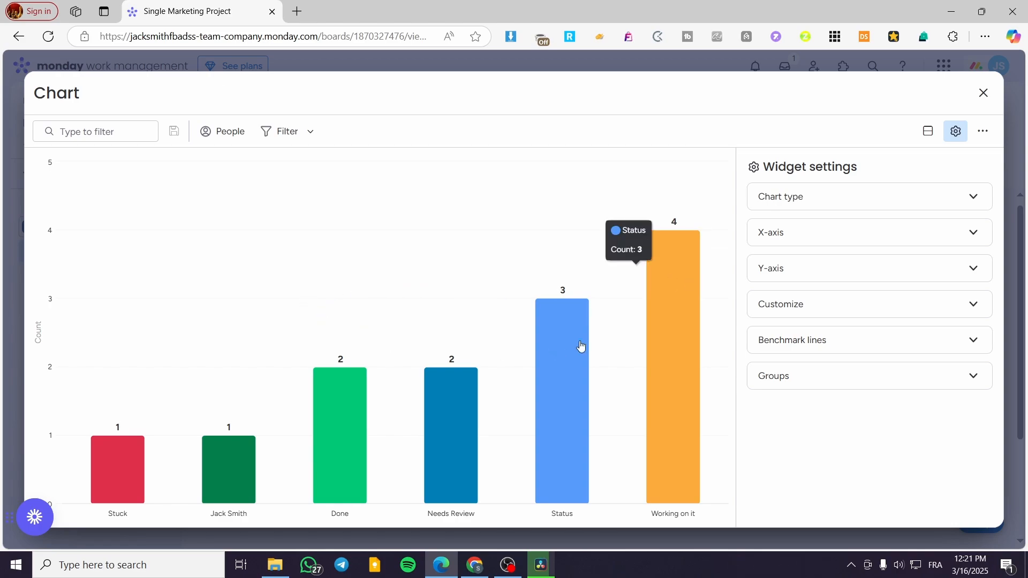
pyautogui.click(858, 198)
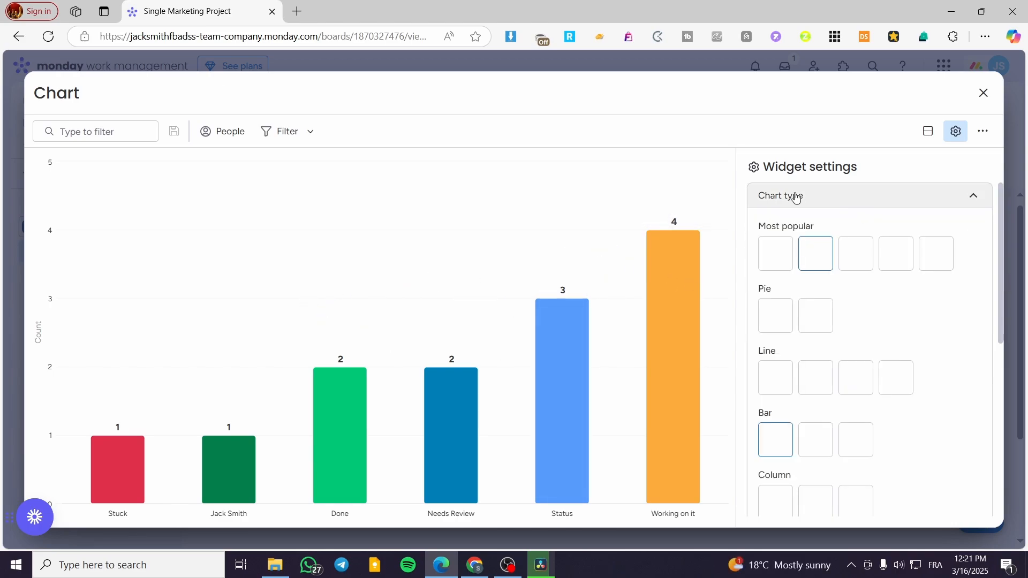
pyautogui.click(854, 202)
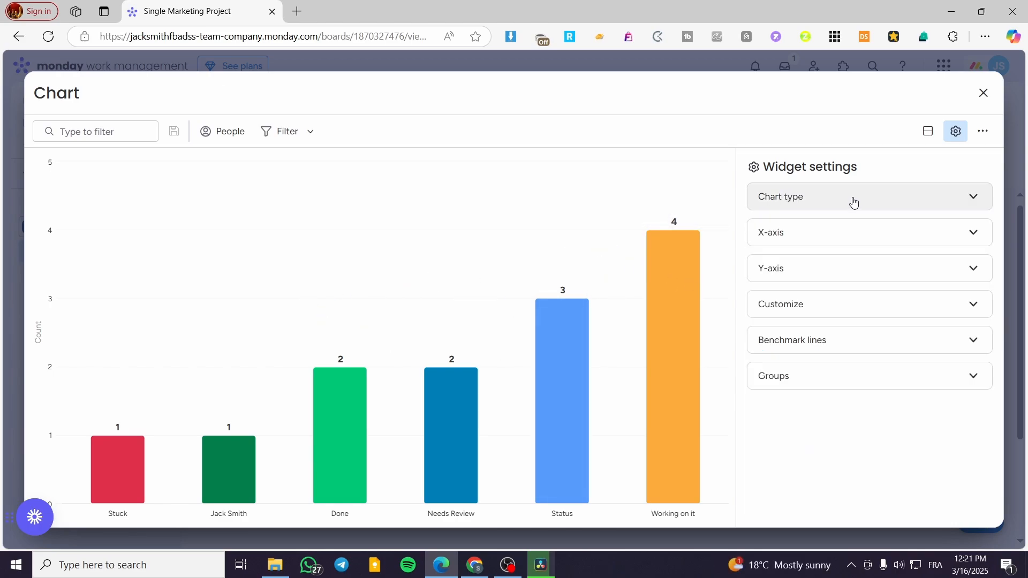
pyautogui.click(817, 234)
pyautogui.click(816, 232)
pyautogui.click(820, 274)
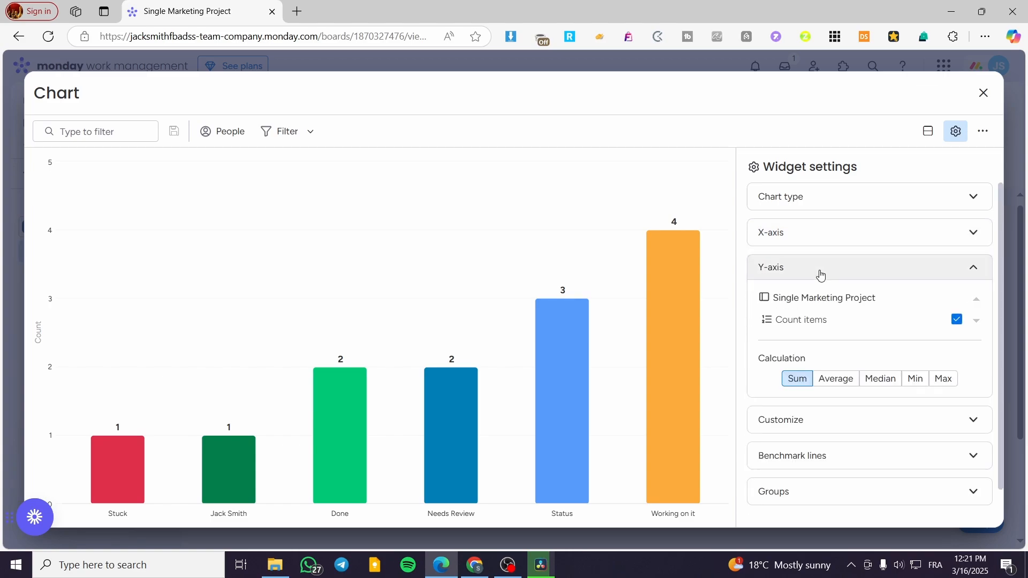
pyautogui.click(820, 275)
pyautogui.click(824, 303)
pyautogui.click(824, 303)
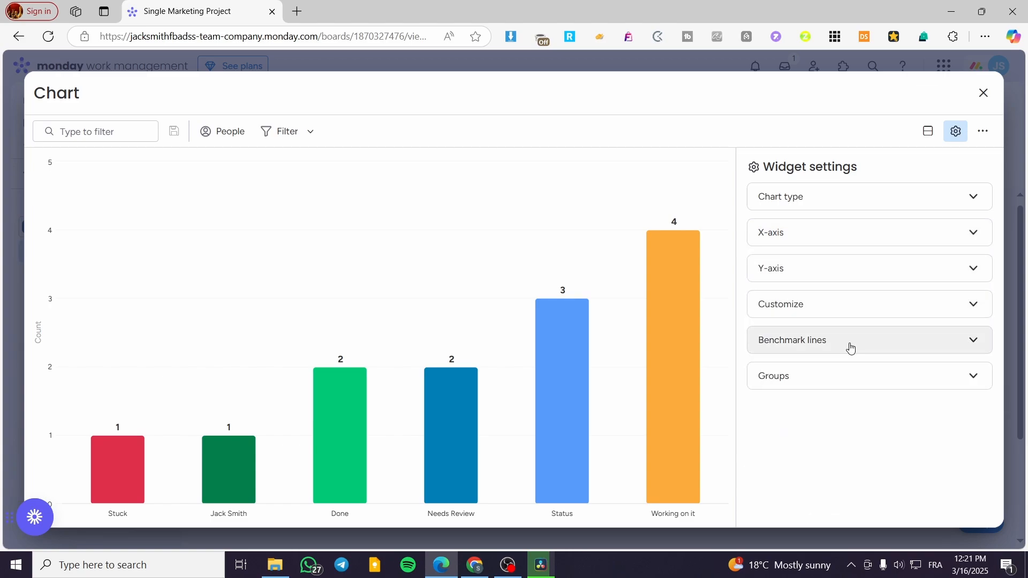
pyautogui.click(850, 348)
pyautogui.click(850, 348)
pyautogui.click(819, 382)
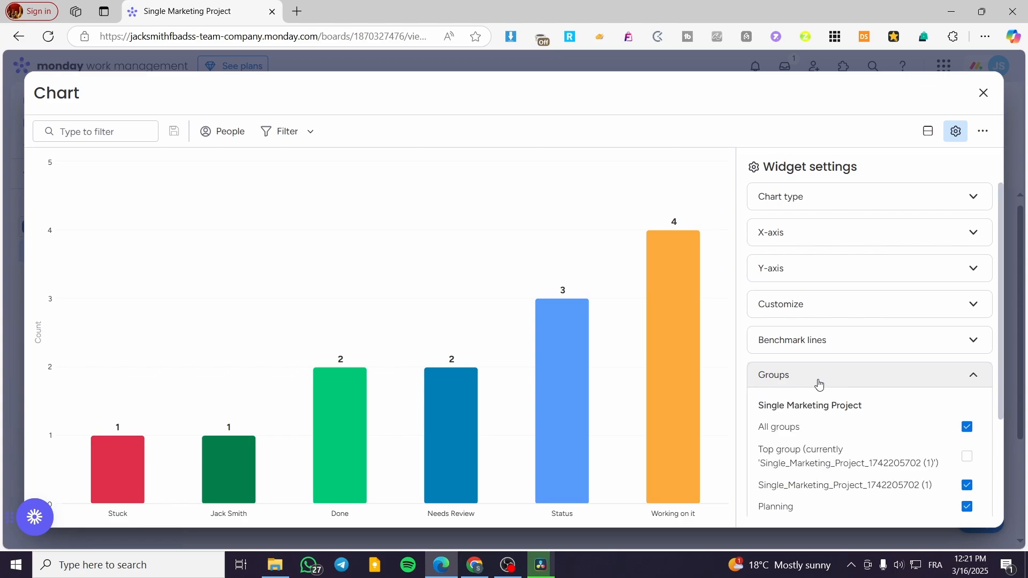
pyautogui.click(818, 382)
# Step: Review the chart types available for the widget, from pie and line to area and bubble
pyautogui.click(844, 205)
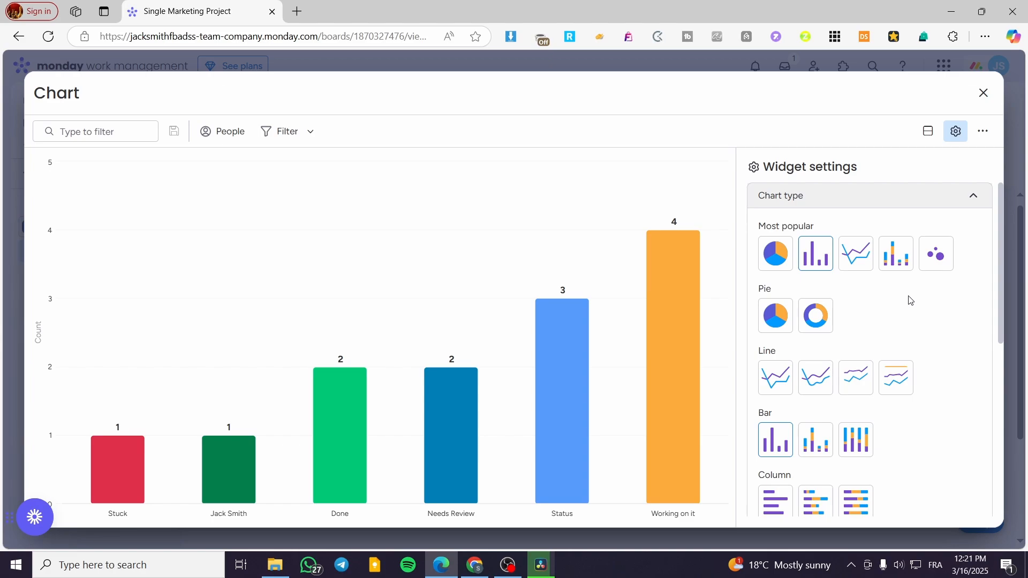
pyautogui.scroll(-2, 908, 301)
pyautogui.scroll(-1, 857, 309)
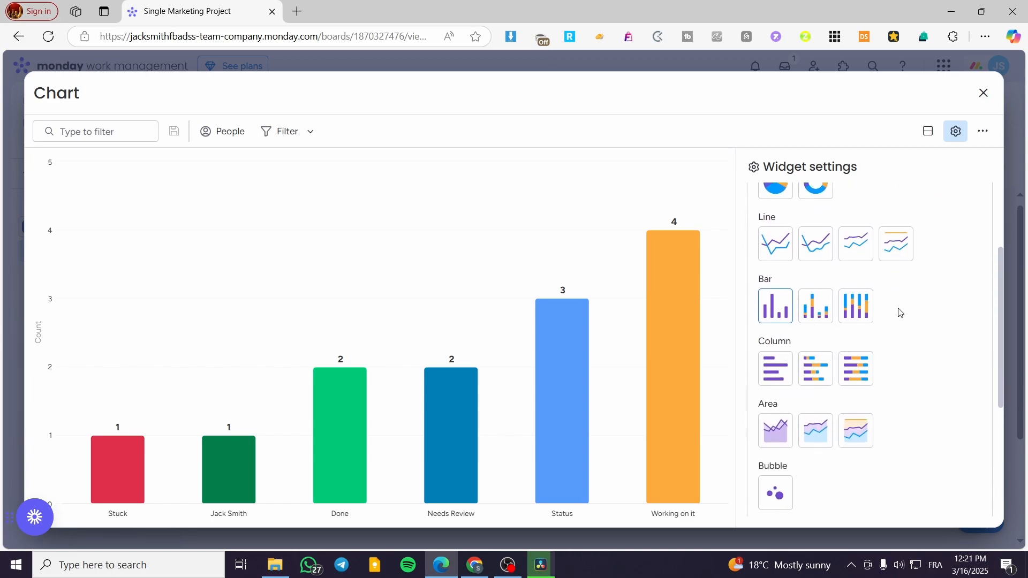
pyautogui.scroll(-1, 835, 321)
pyautogui.scroll(-1, 820, 375)
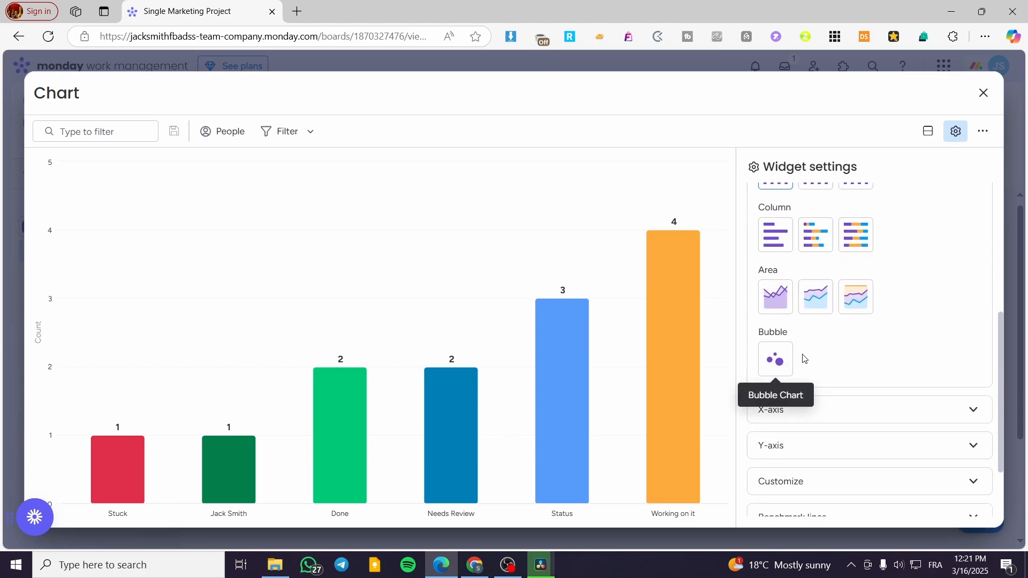
pyautogui.scroll(4, 887, 358)
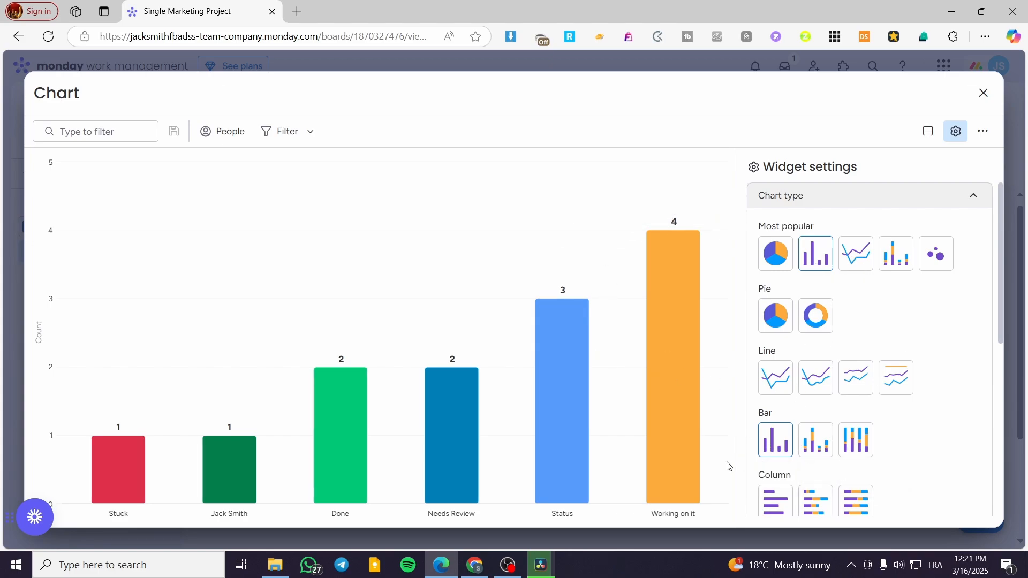
# Step: Try the stacked bar and 100% stacked bar chart types, and return to the plain bar chart
pyautogui.click(819, 445)
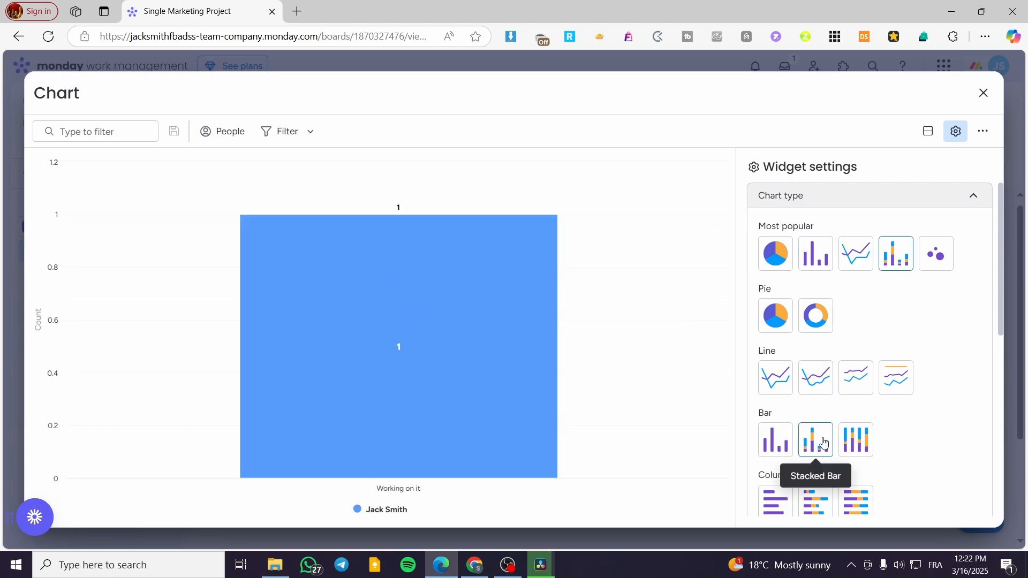
pyautogui.click(859, 444)
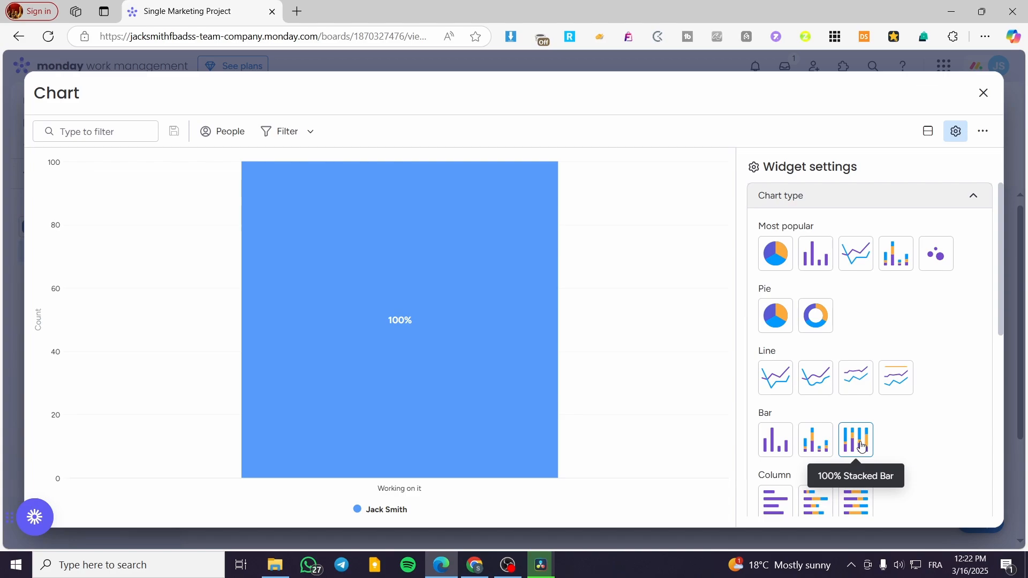
pyautogui.click(775, 443)
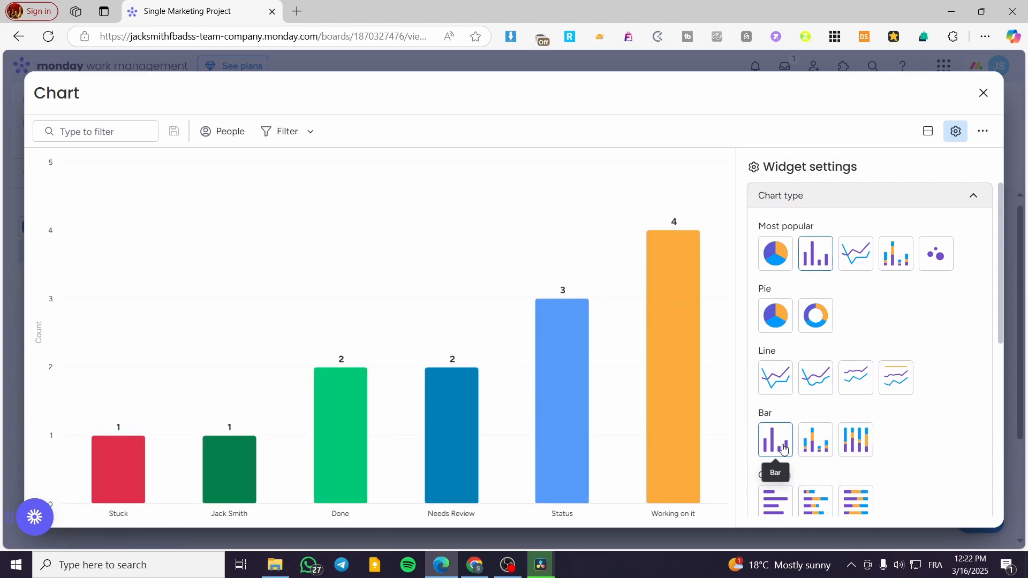
# Step: Change the chart type to pie and inspect the share of each status slice
pyautogui.click(772, 331)
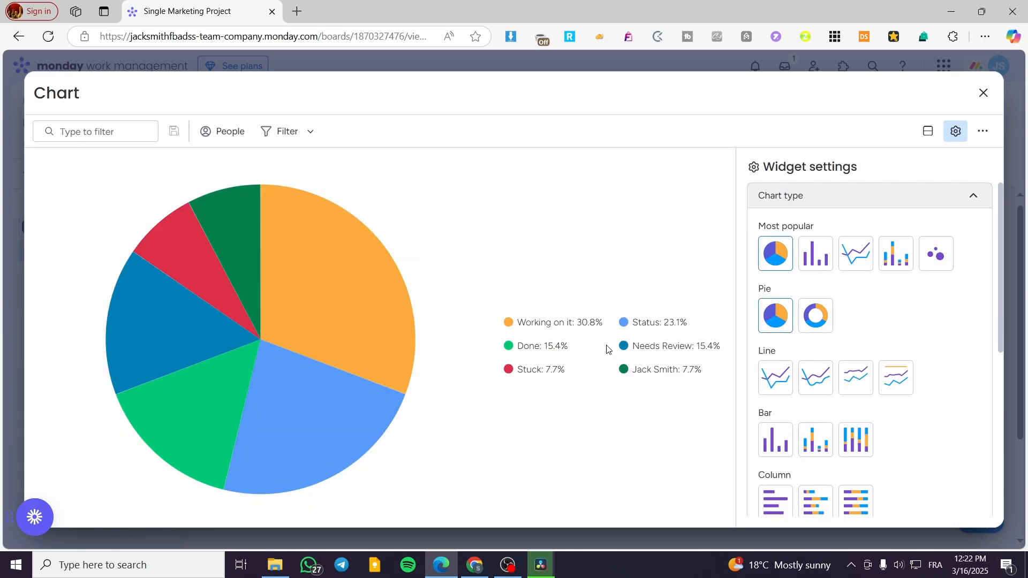
pyautogui.moveTo(386, 333)
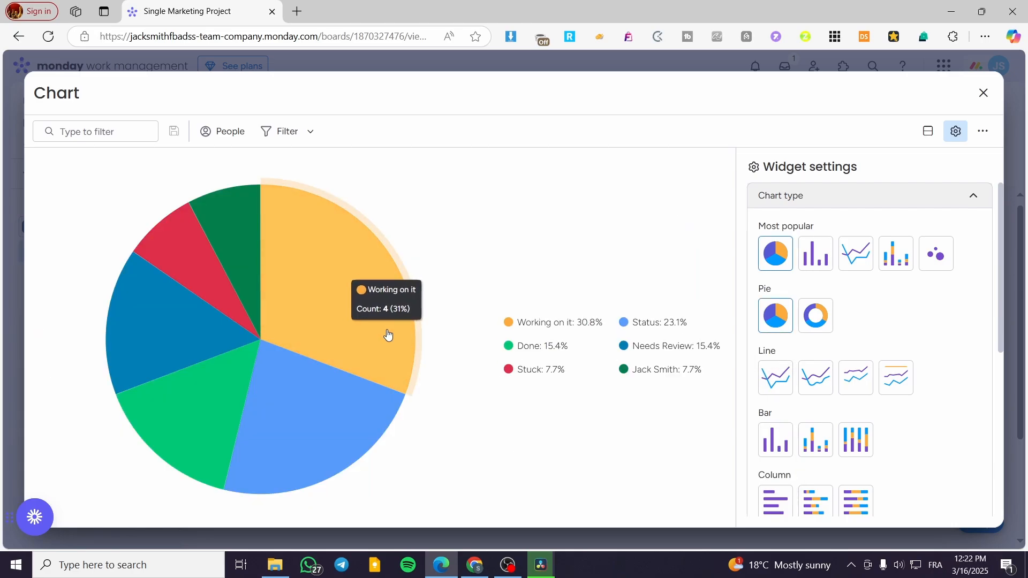
pyautogui.moveTo(333, 412)
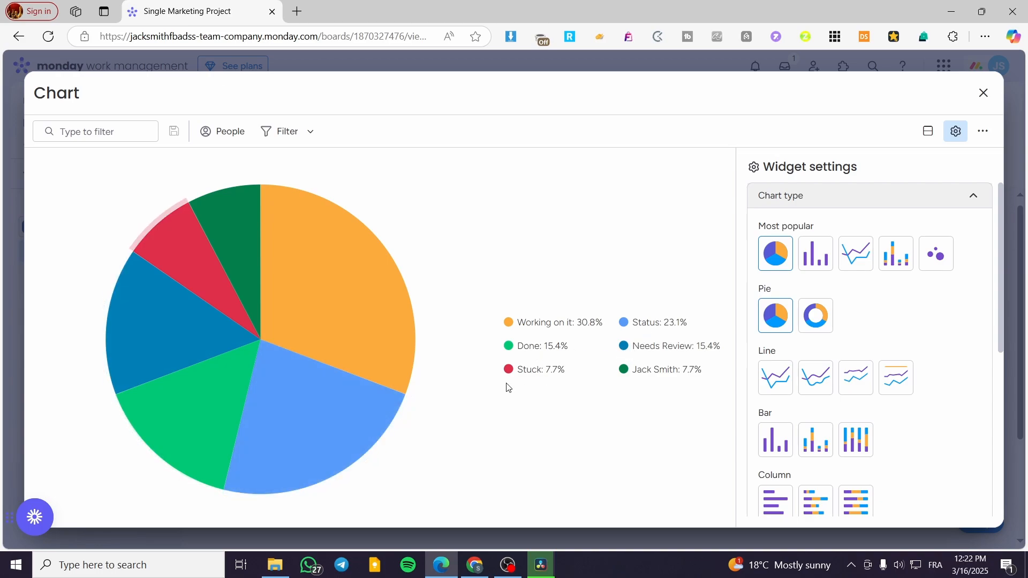
pyautogui.moveTo(230, 269)
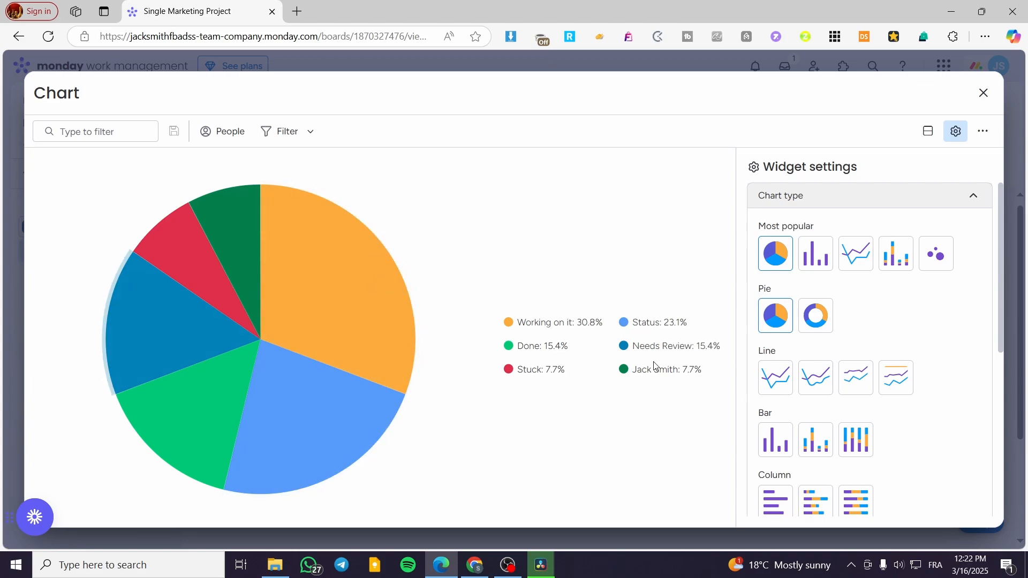
pyautogui.moveTo(314, 260)
pyautogui.moveTo(236, 252)
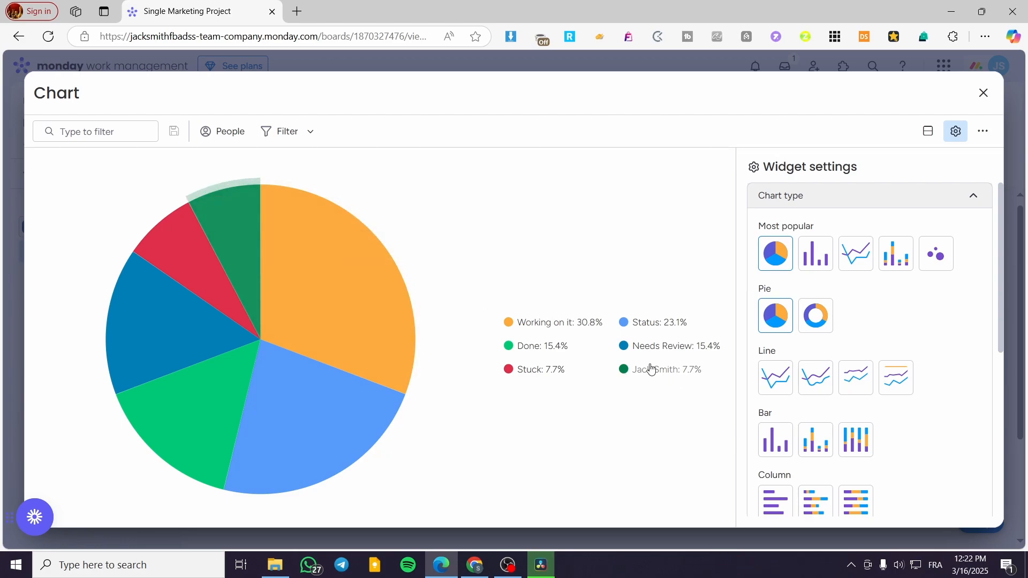
# Step: Review the pie chart's label source columns and its value and calculation settings
pyautogui.click(976, 199)
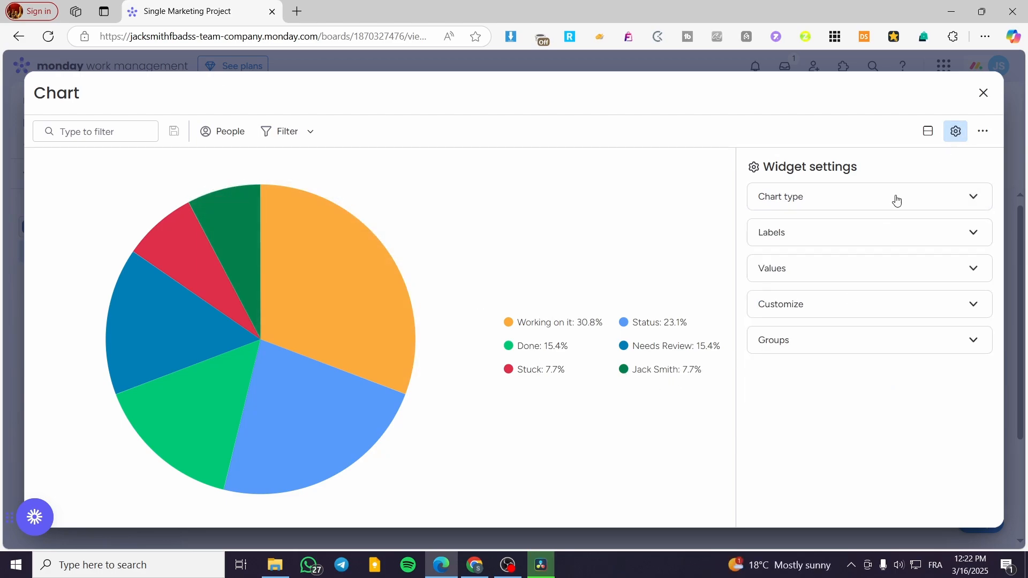
pyautogui.click(888, 231)
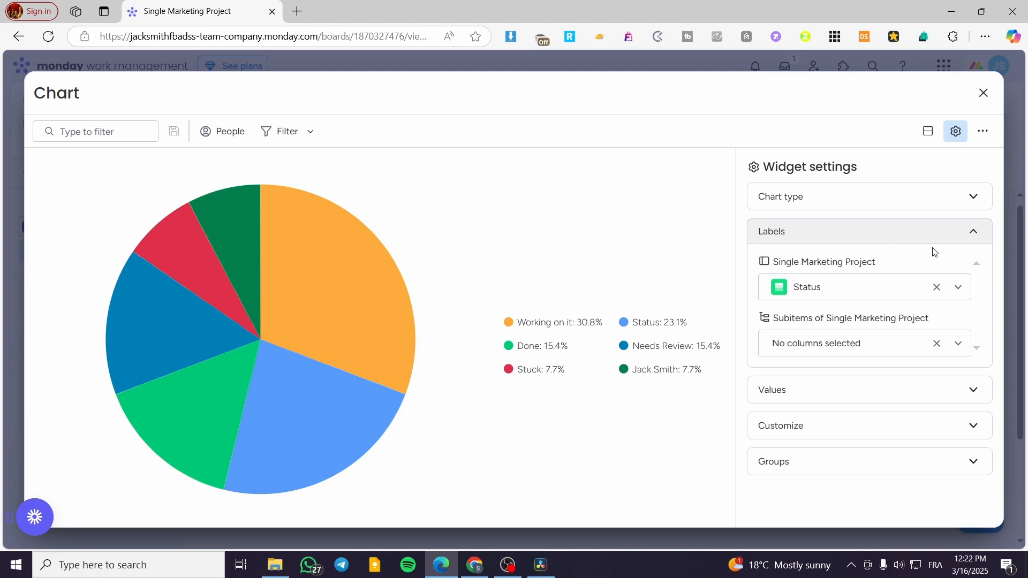
pyautogui.click(889, 241)
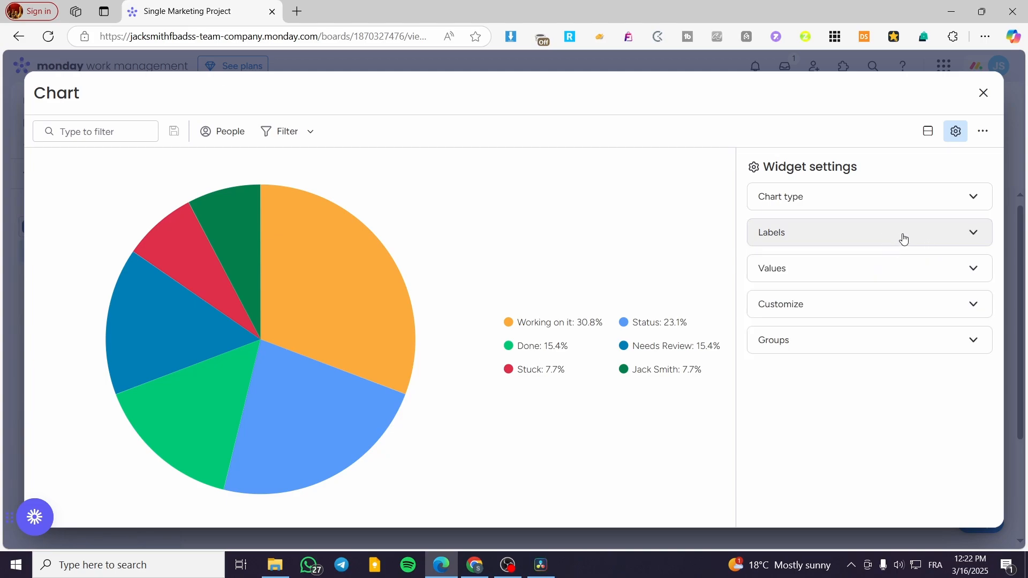
pyautogui.click(905, 267)
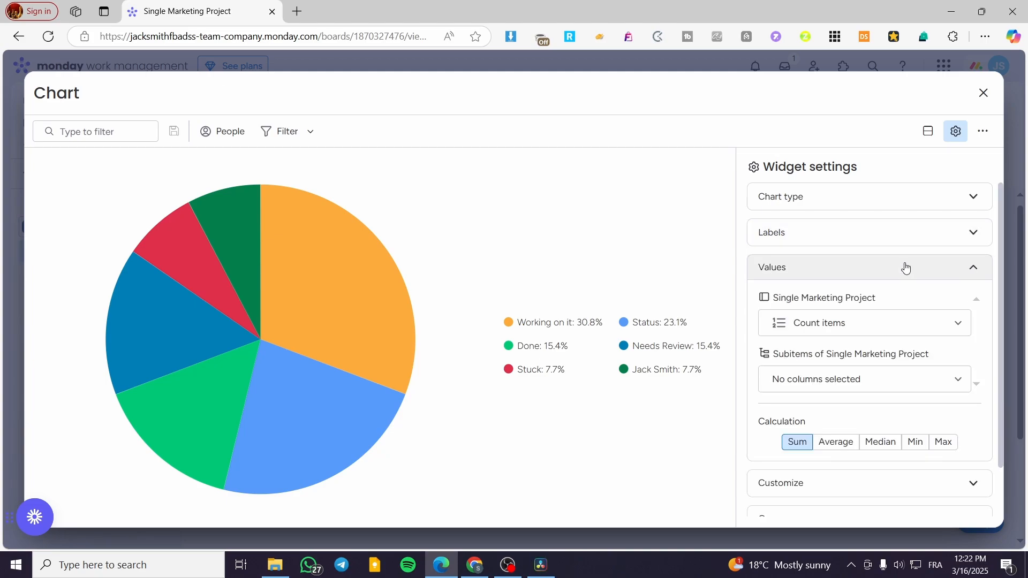
pyautogui.scroll(-2, 931, 292)
pyautogui.scroll(2, 928, 298)
# Step: Change the widget's chart type from pie to the plain bar chart
pyautogui.click(928, 231)
pyautogui.click(934, 197)
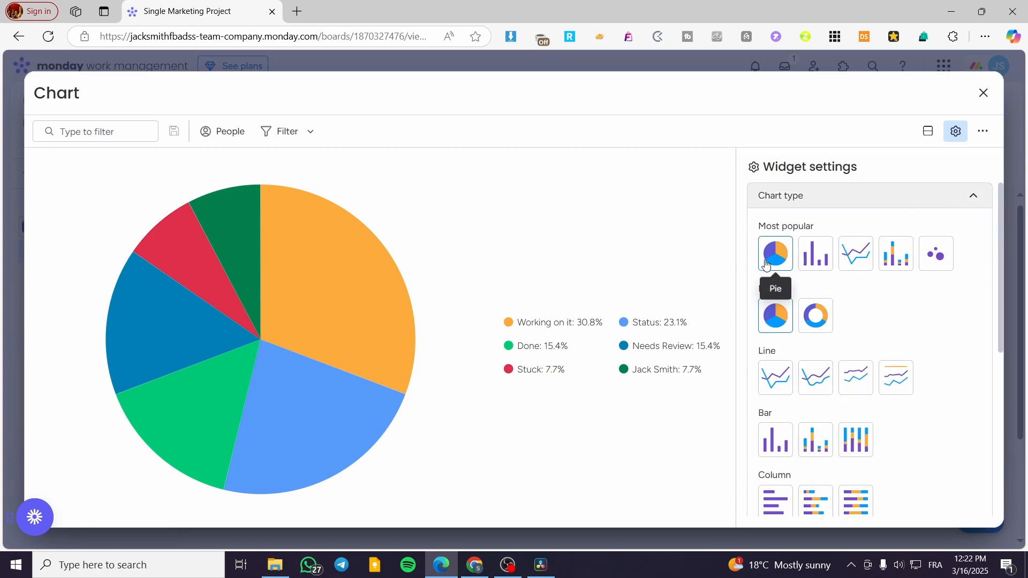
pyautogui.click(776, 440)
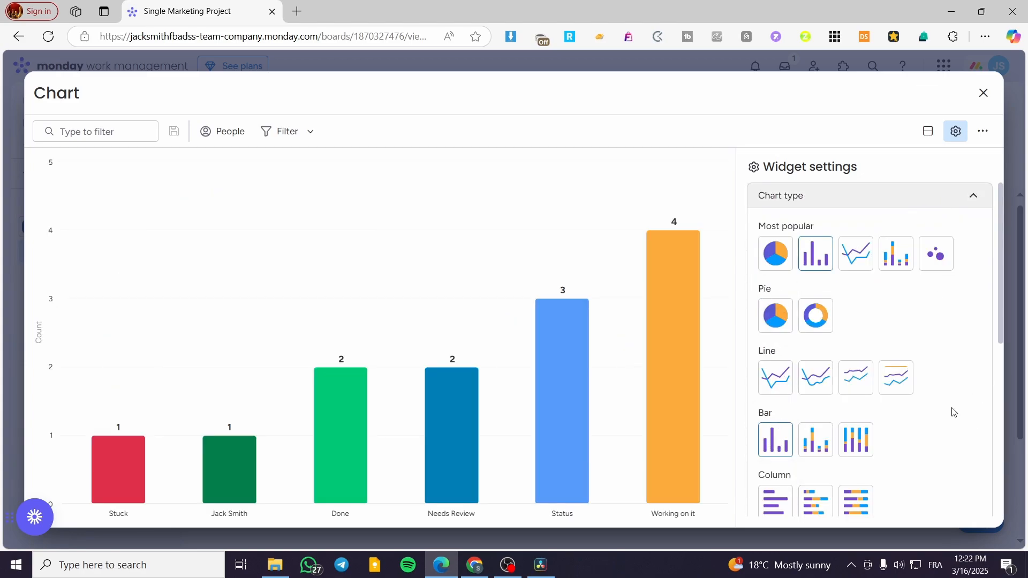
pyautogui.click(973, 195)
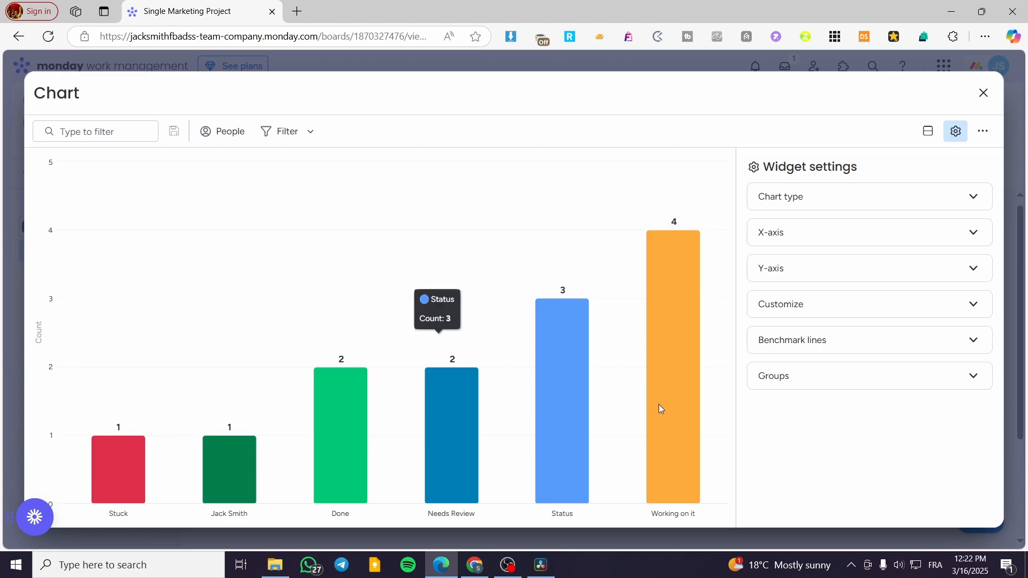
# Step: Review the X-axis source column, and turn the Y-axis item count off and back on
pyautogui.click(881, 236)
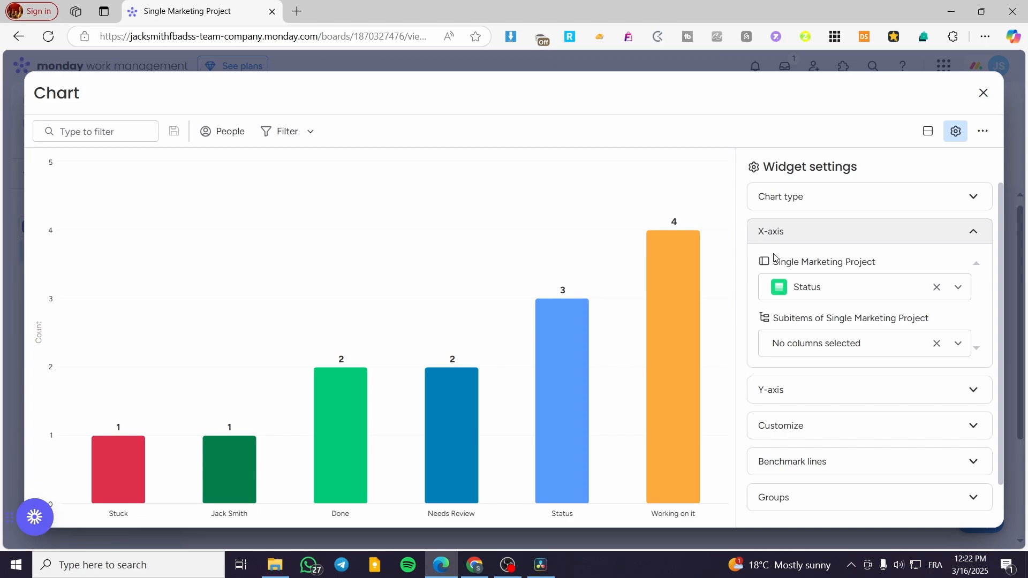
pyautogui.click(829, 233)
pyautogui.click(829, 271)
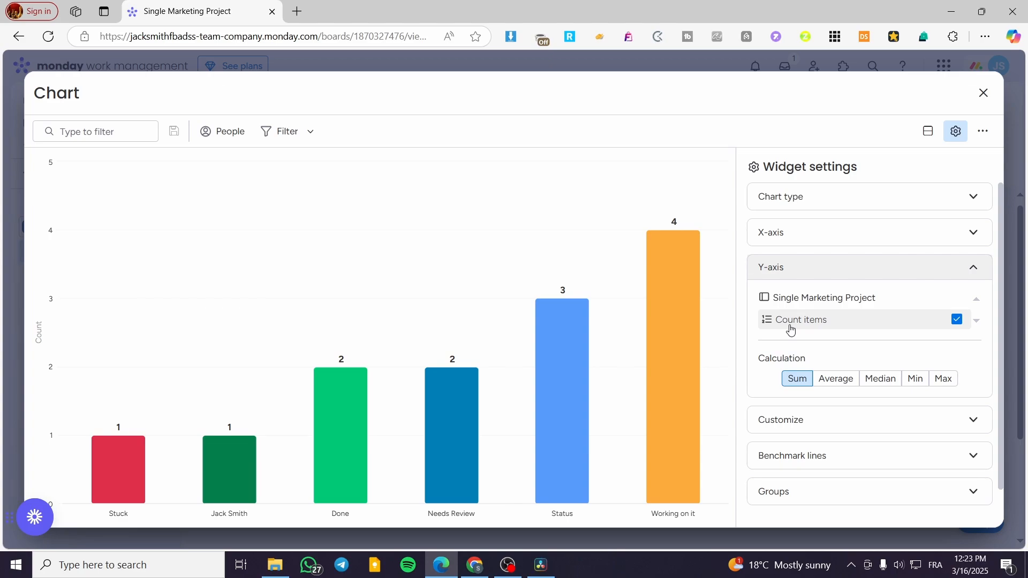
pyautogui.click(957, 319)
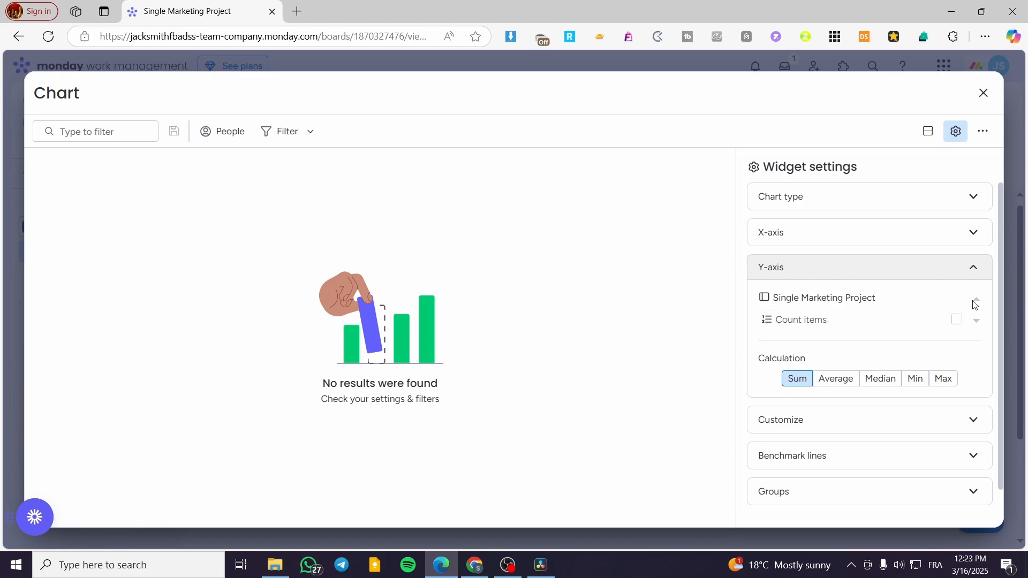
pyautogui.click(805, 331)
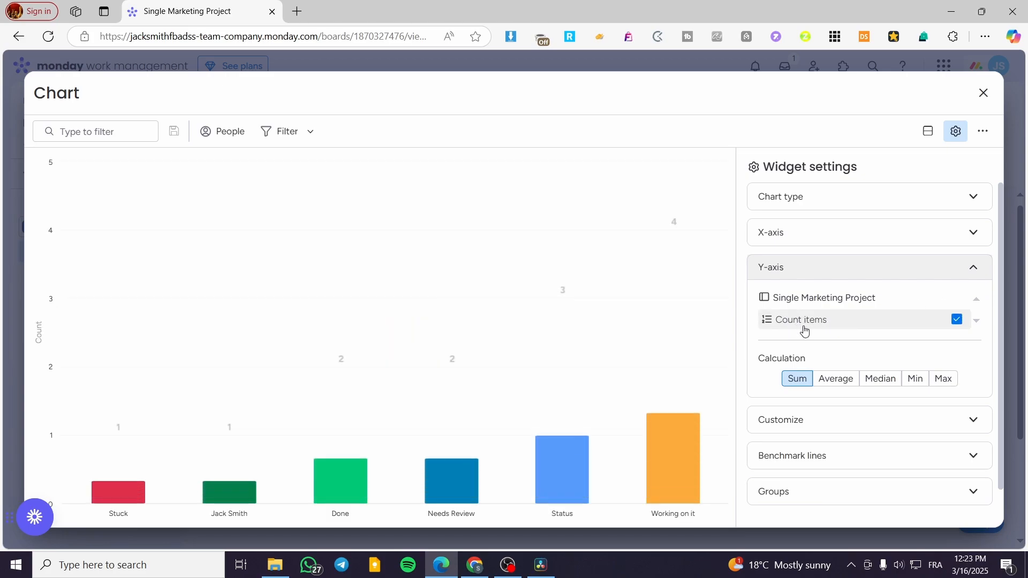
# Step: Try the Owner column and the Board column as the X-axis of the bar chart
pyautogui.click(846, 232)
pyautogui.click(804, 296)
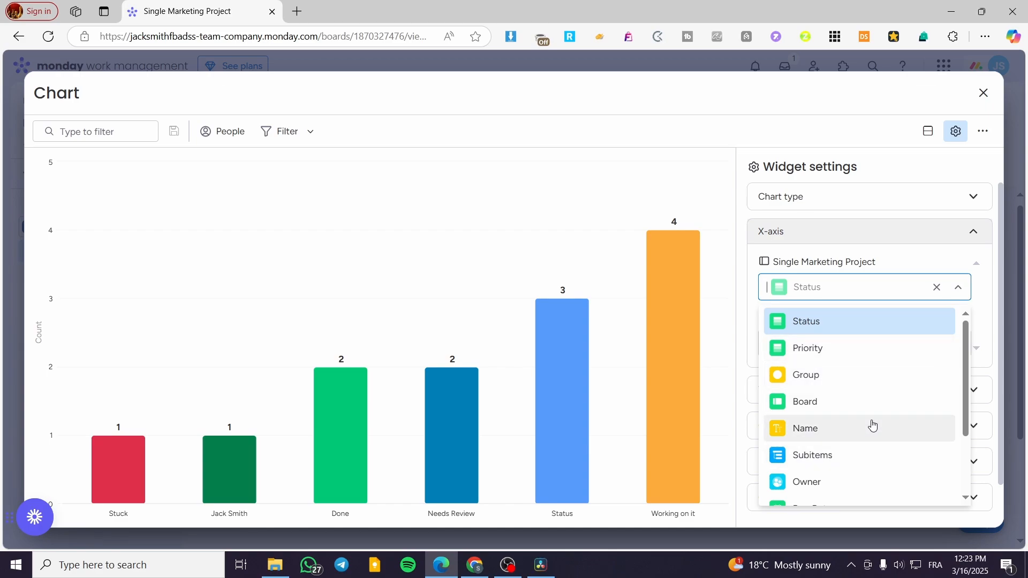
pyautogui.scroll(-3, 873, 426)
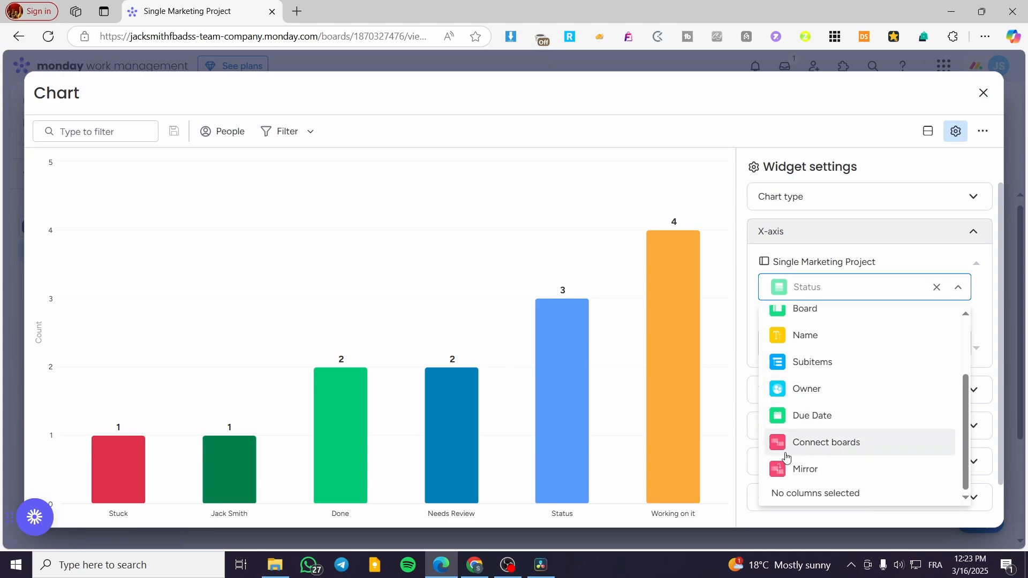
pyautogui.click(845, 399)
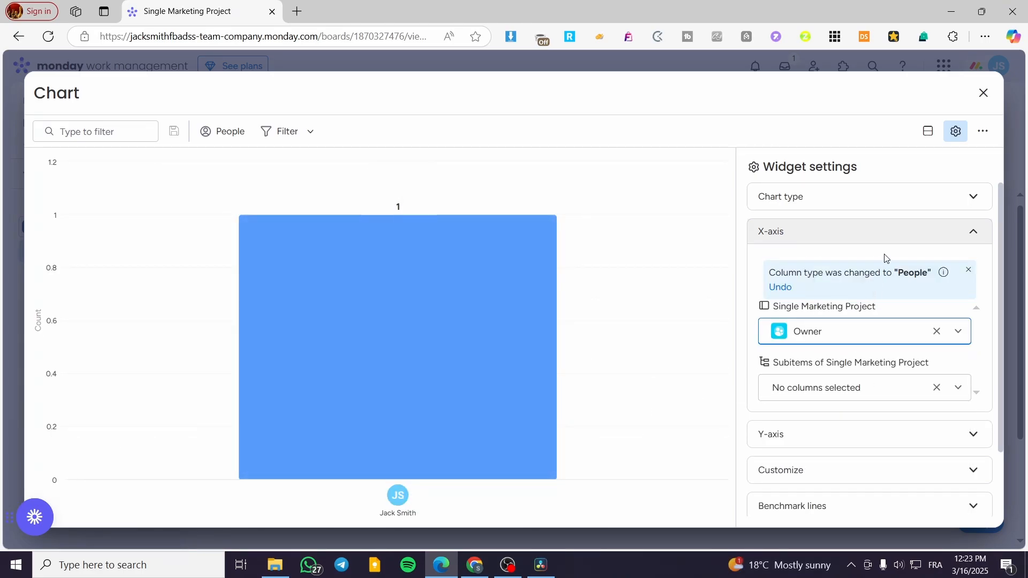
pyautogui.click(888, 337)
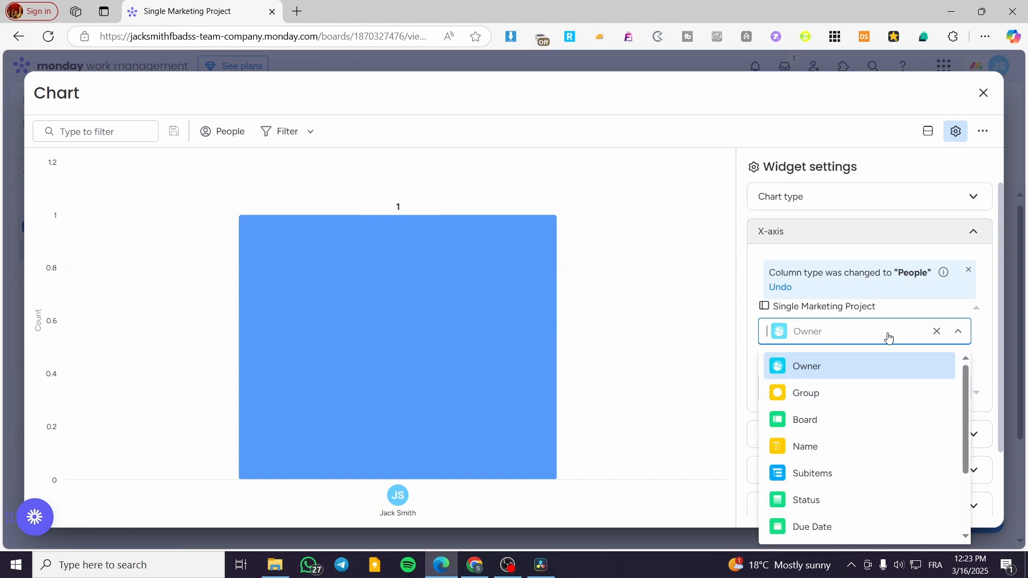
pyautogui.click(819, 431)
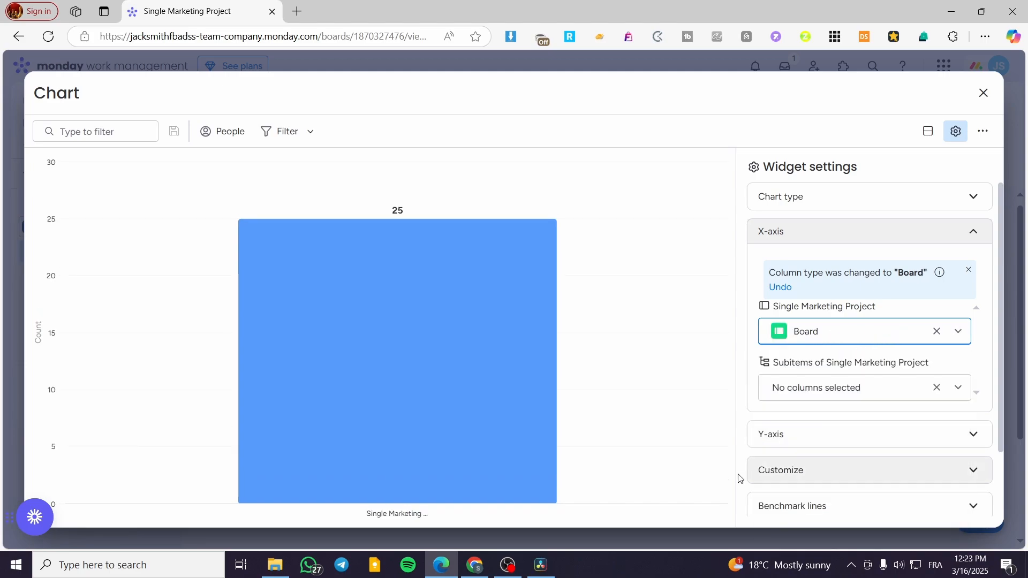
# Step: Try Board as the X-axis column for subitems, and switch the X-axis to Name for both the board and its subitems
pyautogui.click(873, 387)
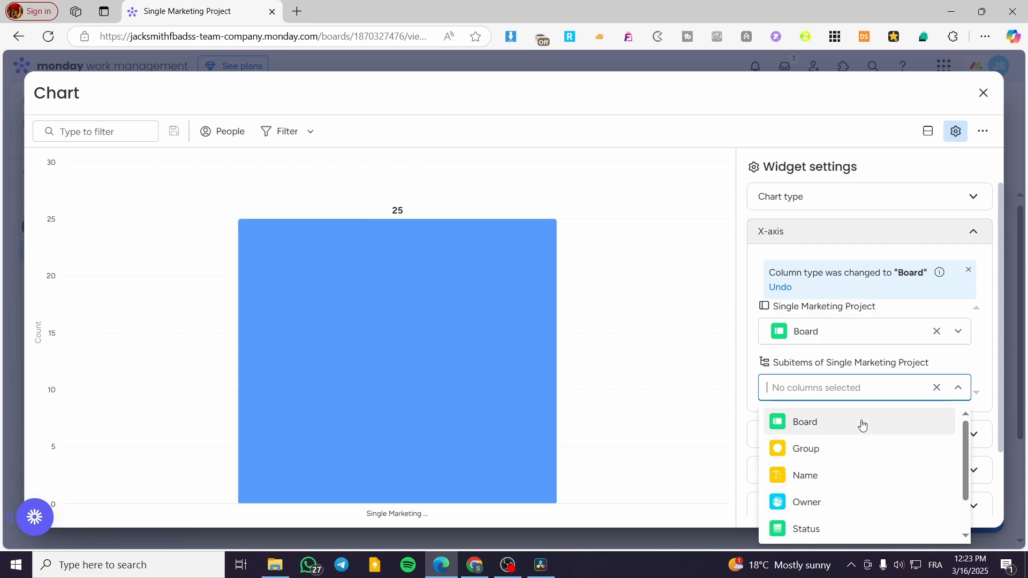
pyautogui.click(863, 425)
pyautogui.click(871, 348)
pyautogui.click(838, 431)
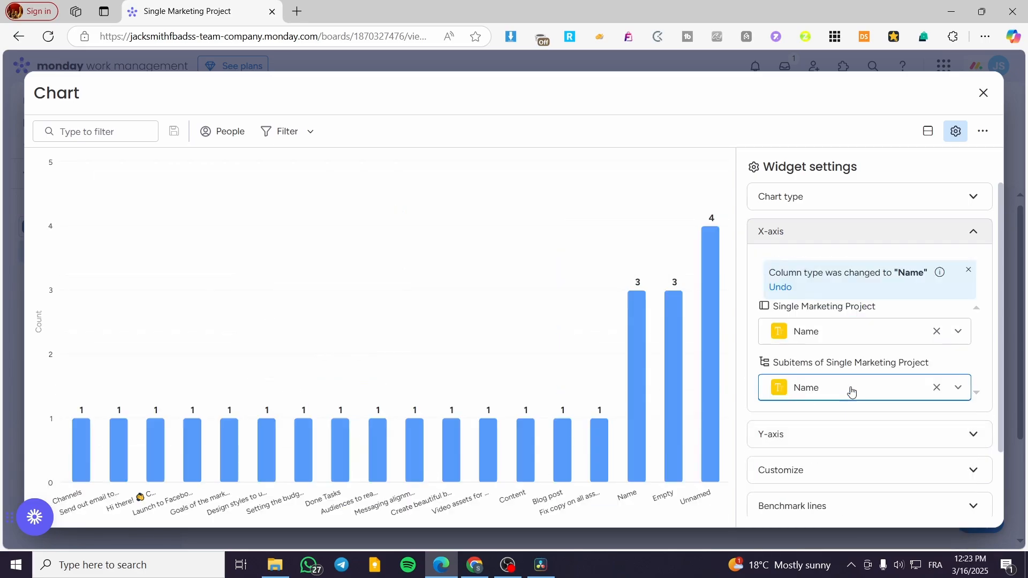
pyautogui.click(852, 390)
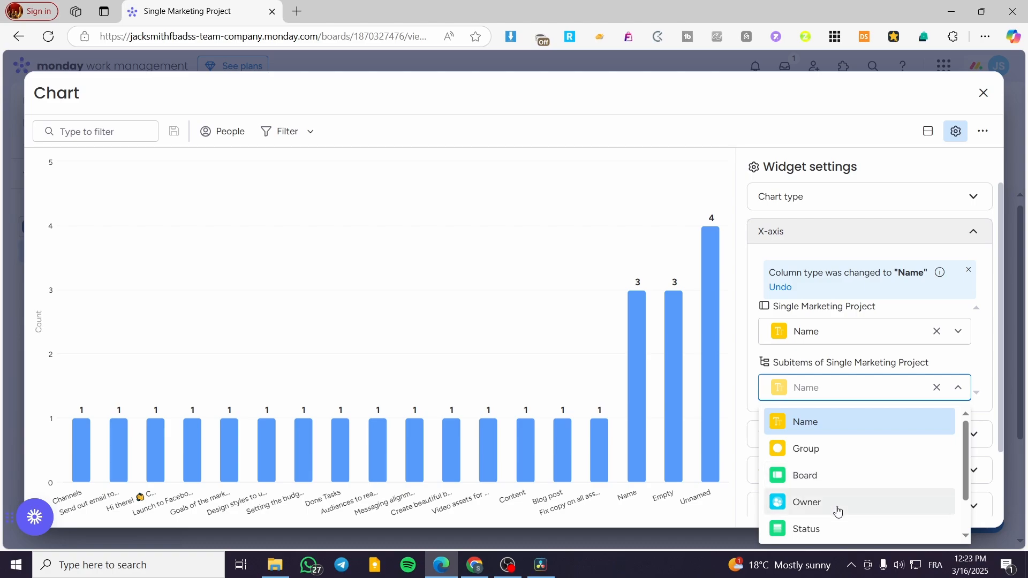
pyautogui.click(861, 423)
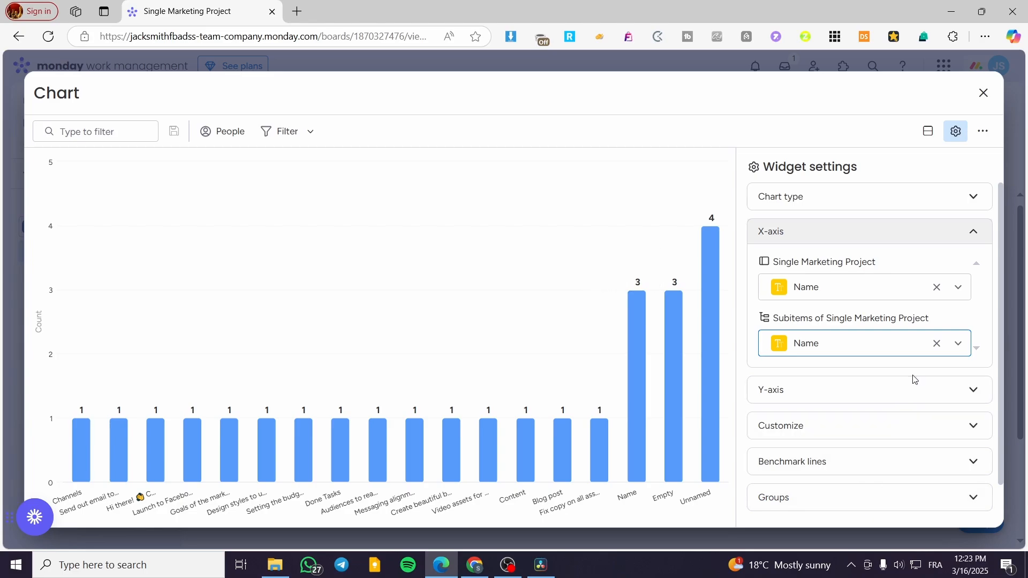
# Step: Try the Y-axis with no column selected, and restore Count items for the board with no column for subitems
pyautogui.click(902, 394)
pyautogui.click(917, 352)
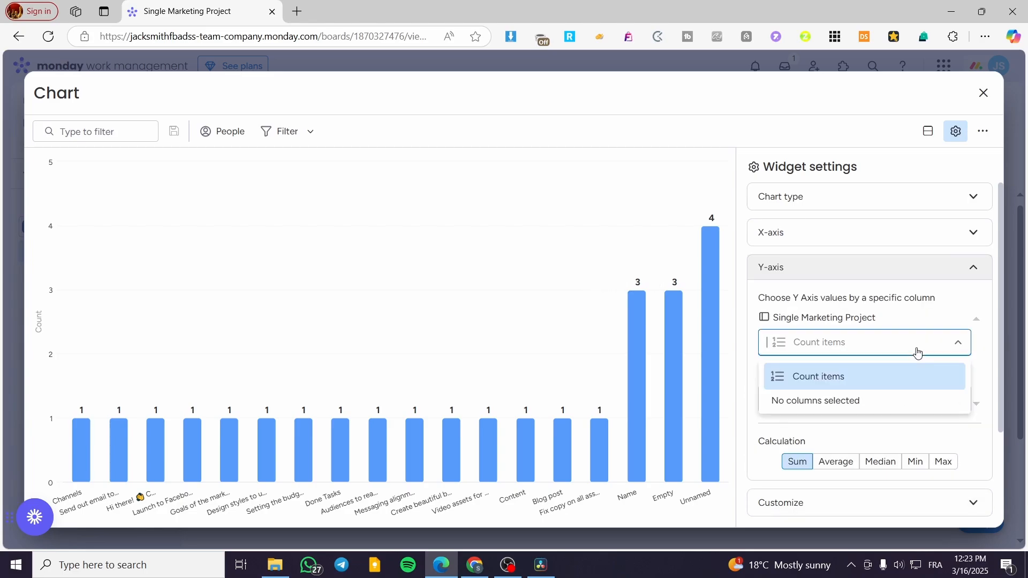
pyautogui.click(878, 402)
pyautogui.click(892, 349)
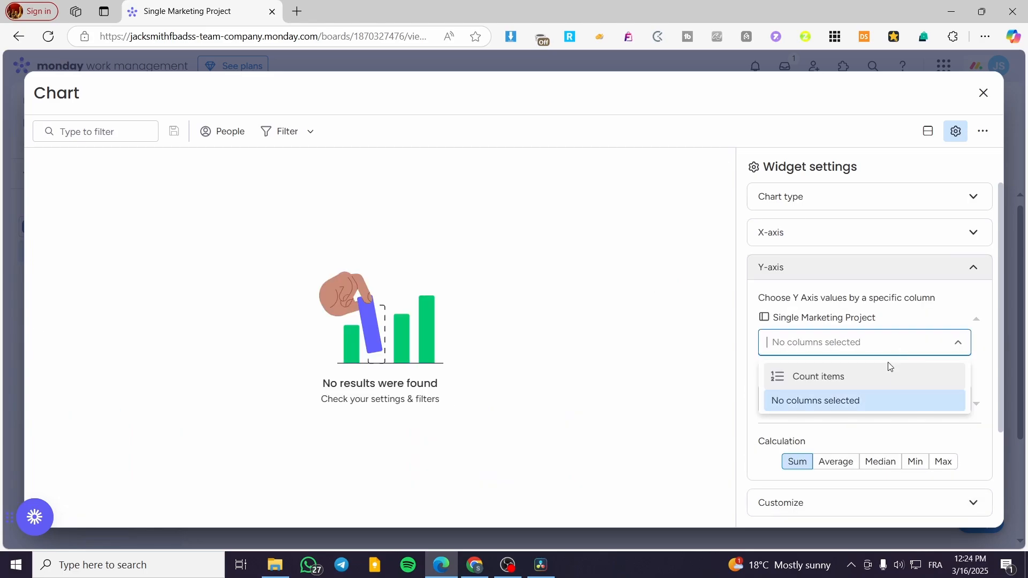
pyautogui.click(884, 378)
pyautogui.click(877, 403)
pyautogui.click(880, 394)
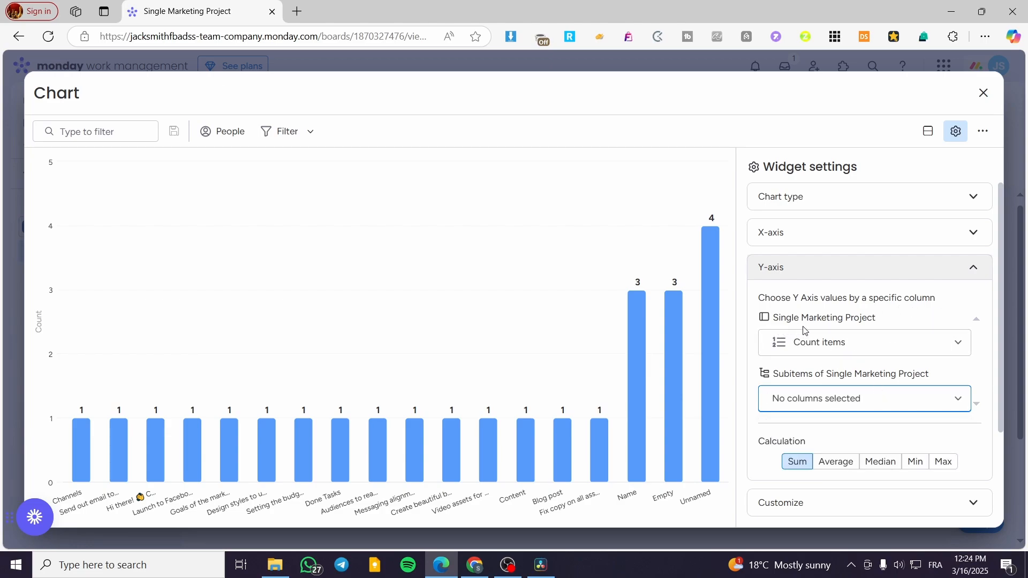
# Step: Try the Average calculation for the Y-axis and switch back to Sum
pyautogui.click(842, 465)
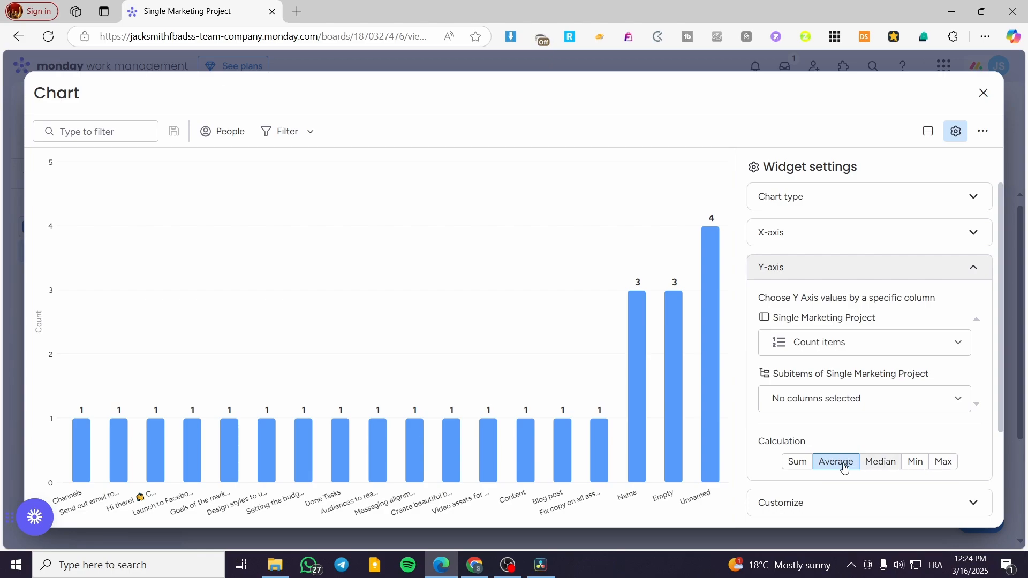
pyautogui.click(797, 462)
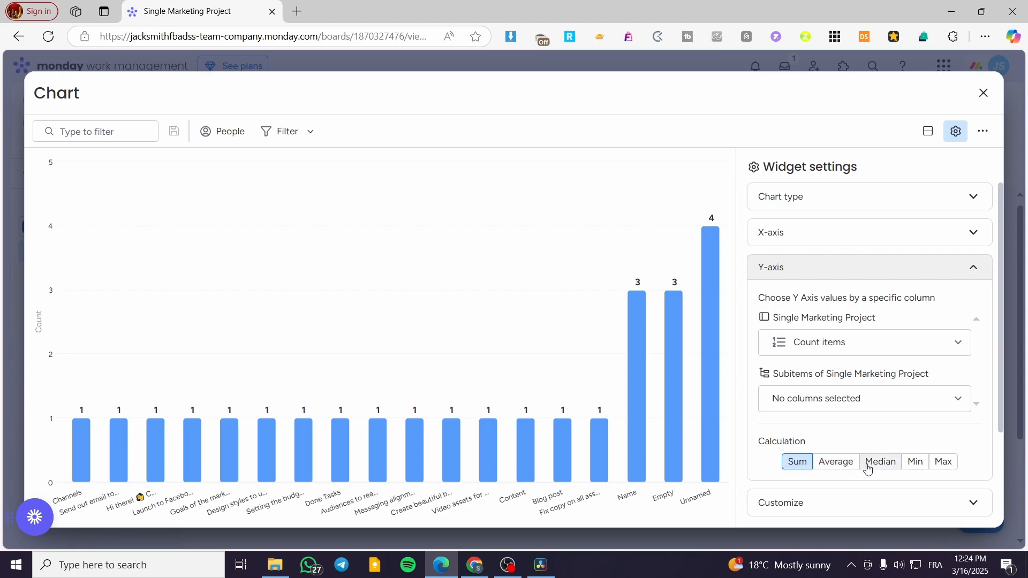
pyautogui.click(974, 270)
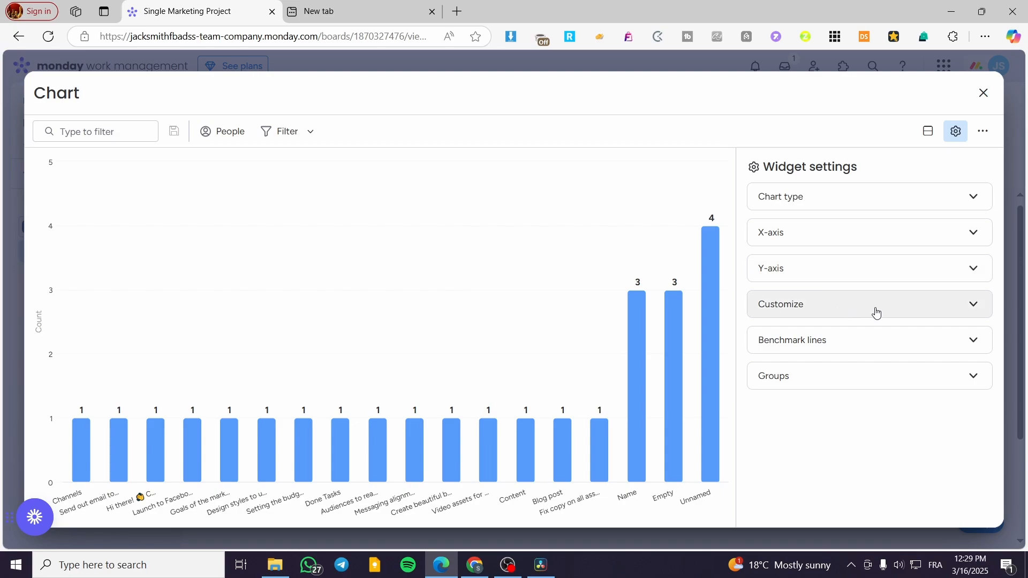
# Step: Clear the board's X-axis column, try Board, and switch the X-axis to Name for the board and its subitems
pyautogui.click(877, 231)
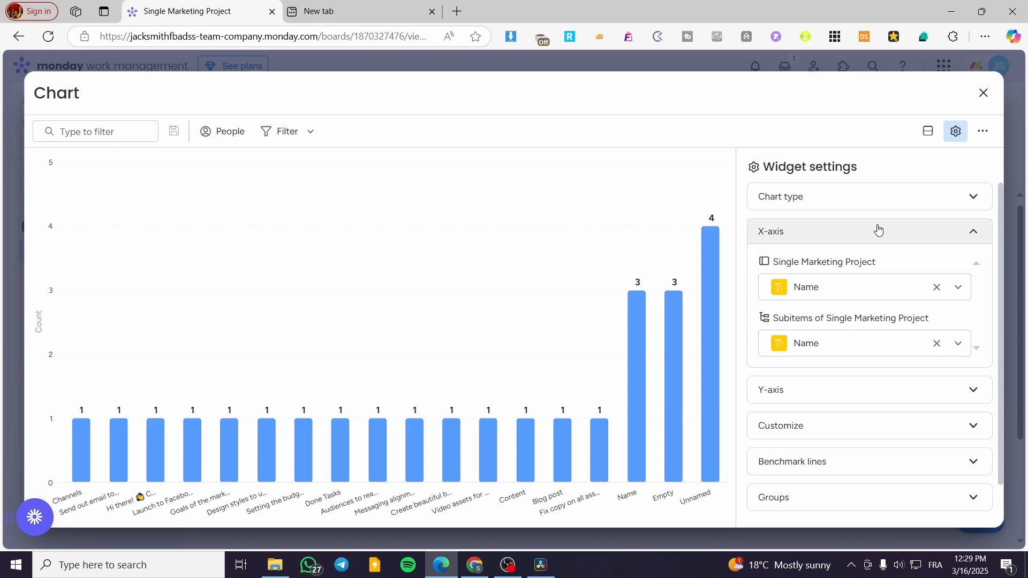
pyautogui.click(937, 288)
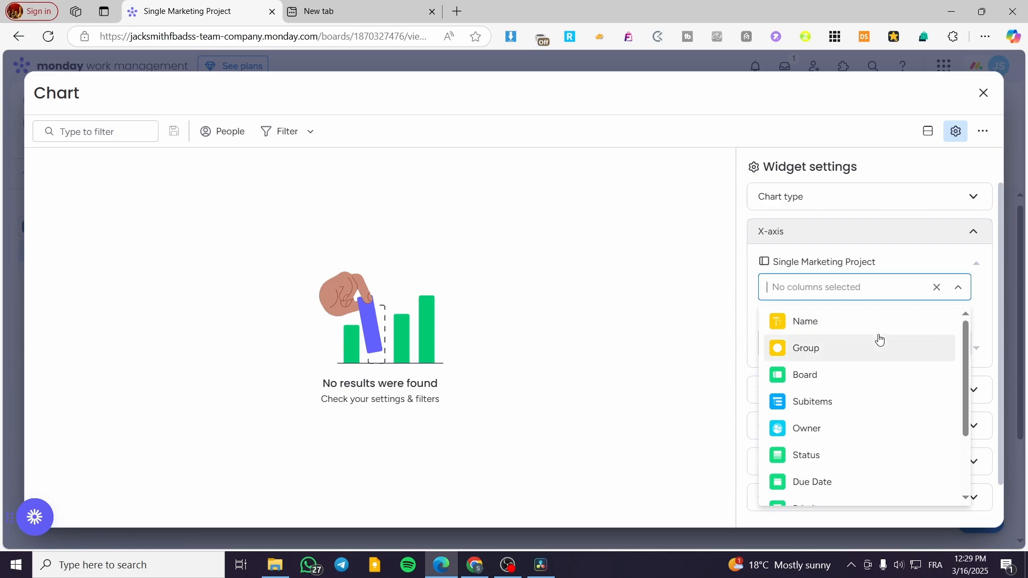
pyautogui.click(878, 371)
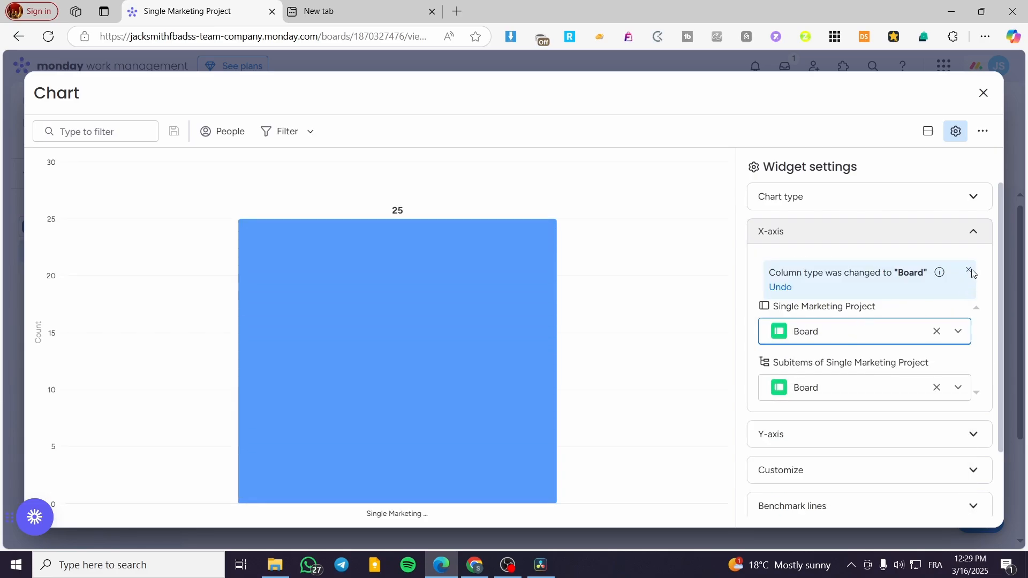
pyautogui.click(948, 391)
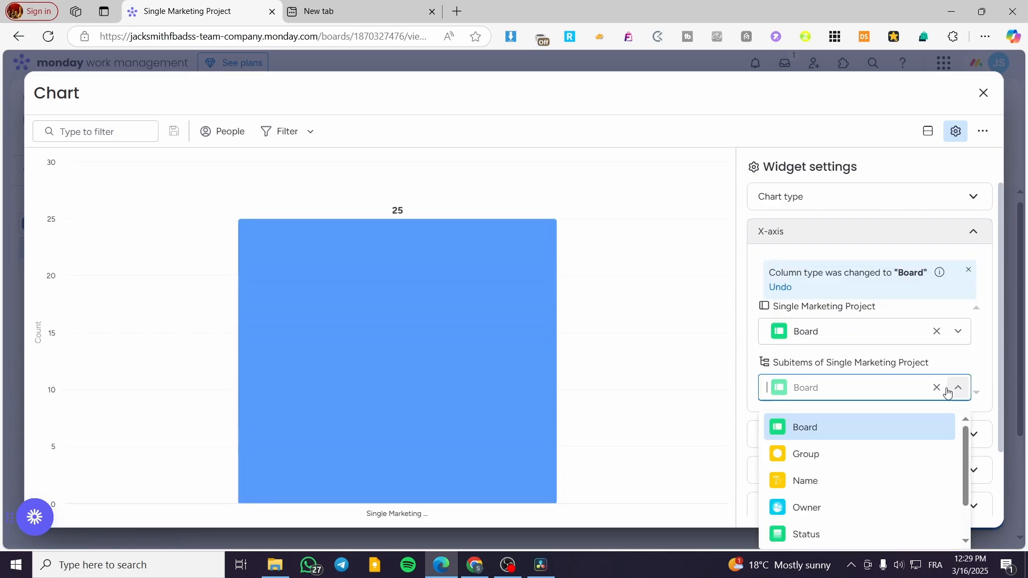
pyautogui.click(864, 482)
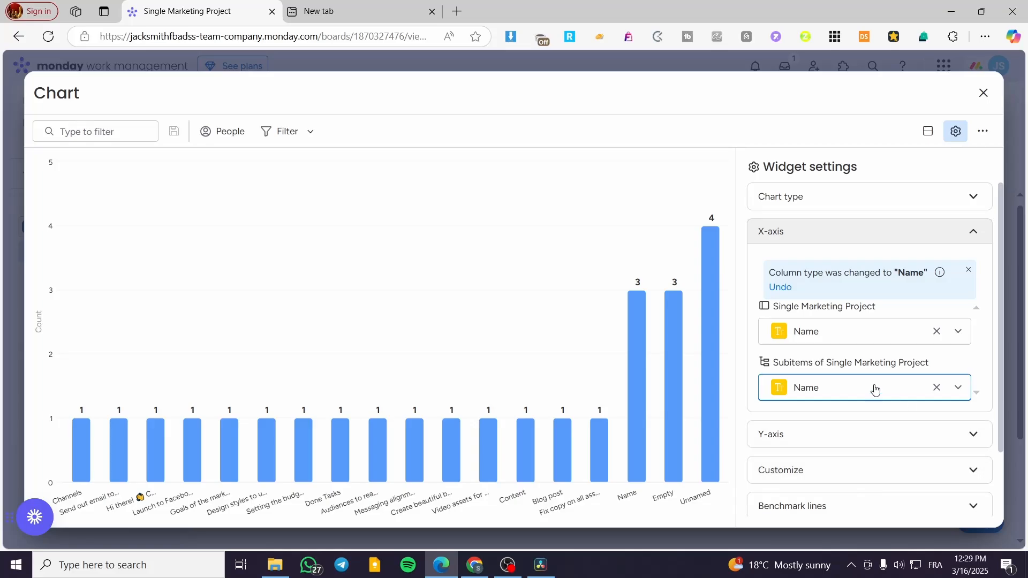
# Step: Set the X-axis column to Status for both the board and its subitems
pyautogui.click(959, 388)
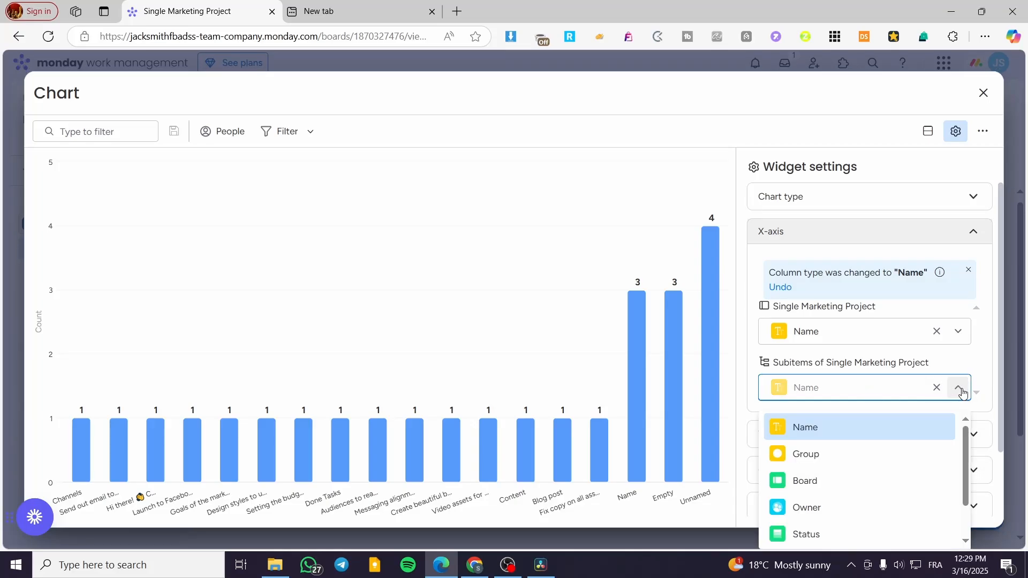
pyautogui.click(847, 529)
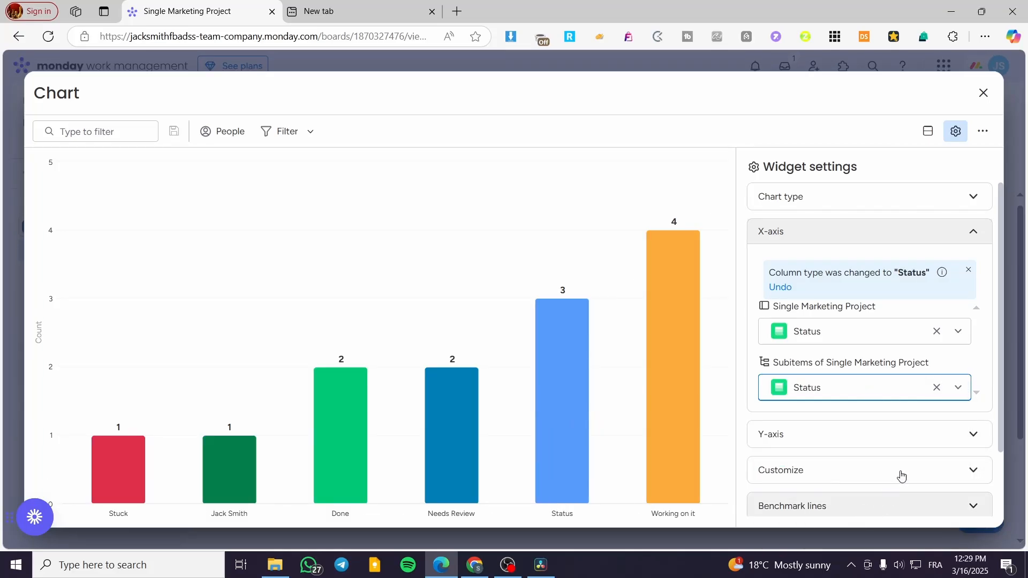
pyautogui.click(974, 233)
# Step: Examine the chart's label color and text customization, including the default color palette offered for the dark green label
pyautogui.click(929, 304)
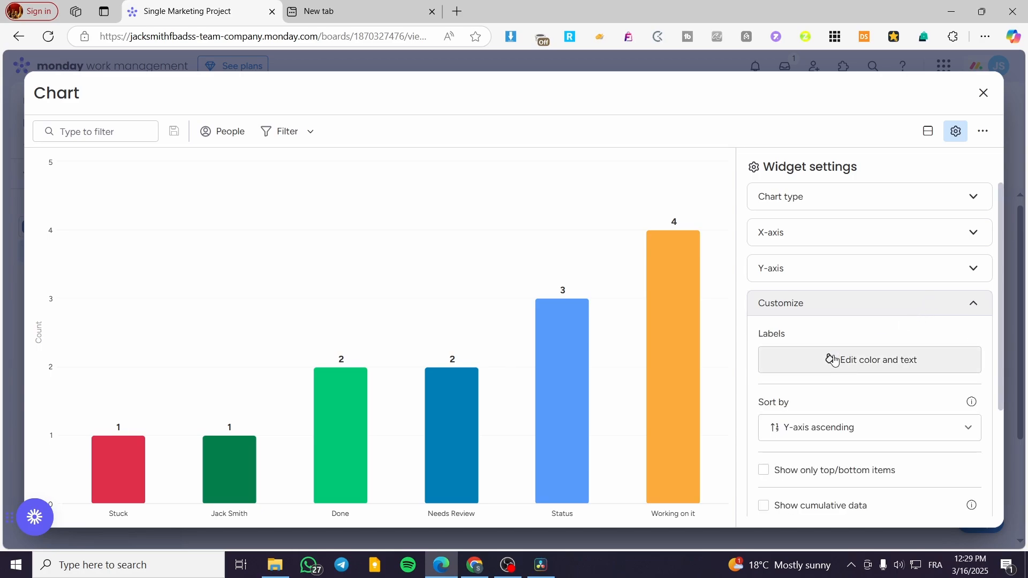
pyautogui.click(901, 367)
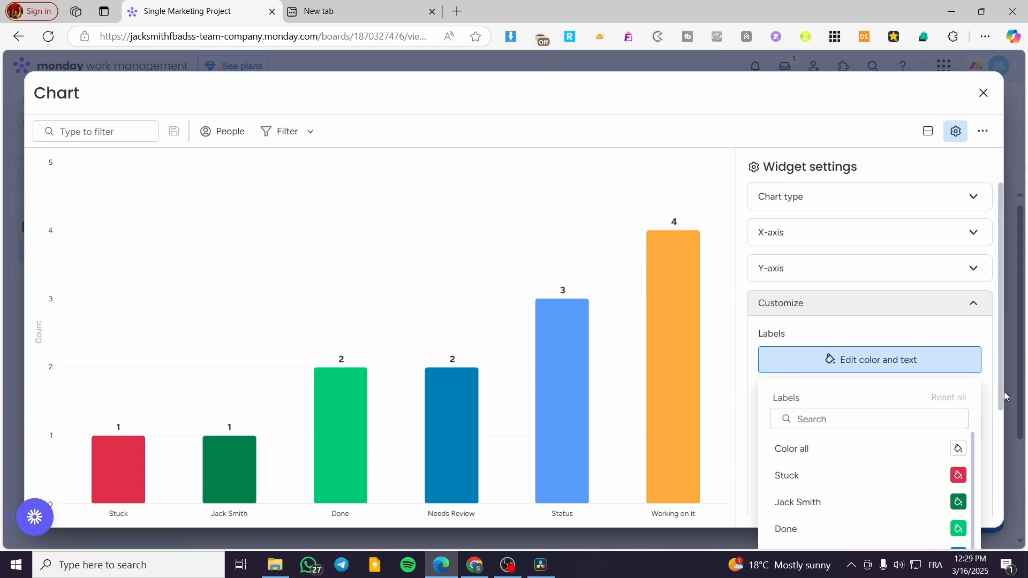
pyautogui.scroll(-1, 909, 497)
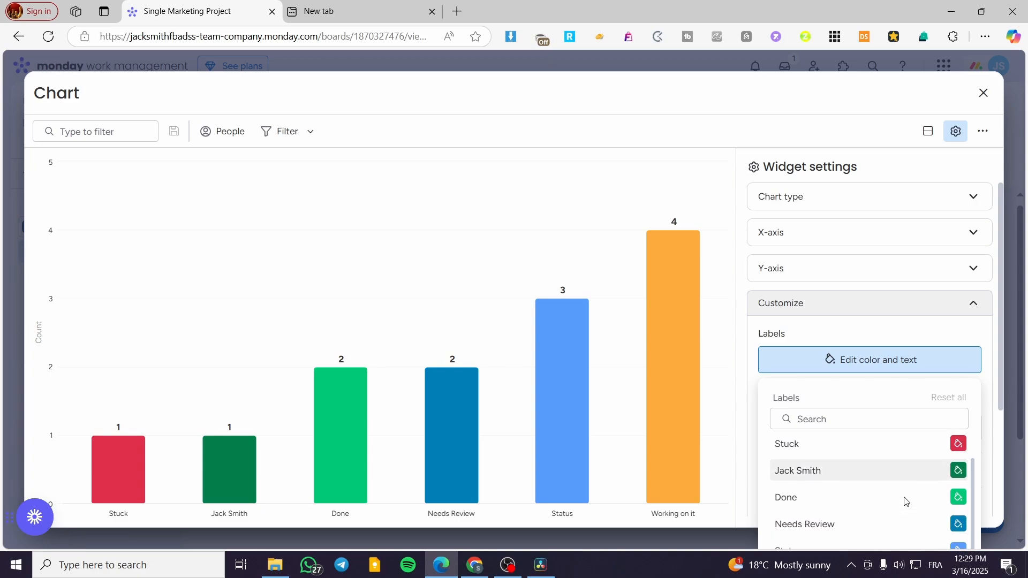
pyautogui.click(956, 474)
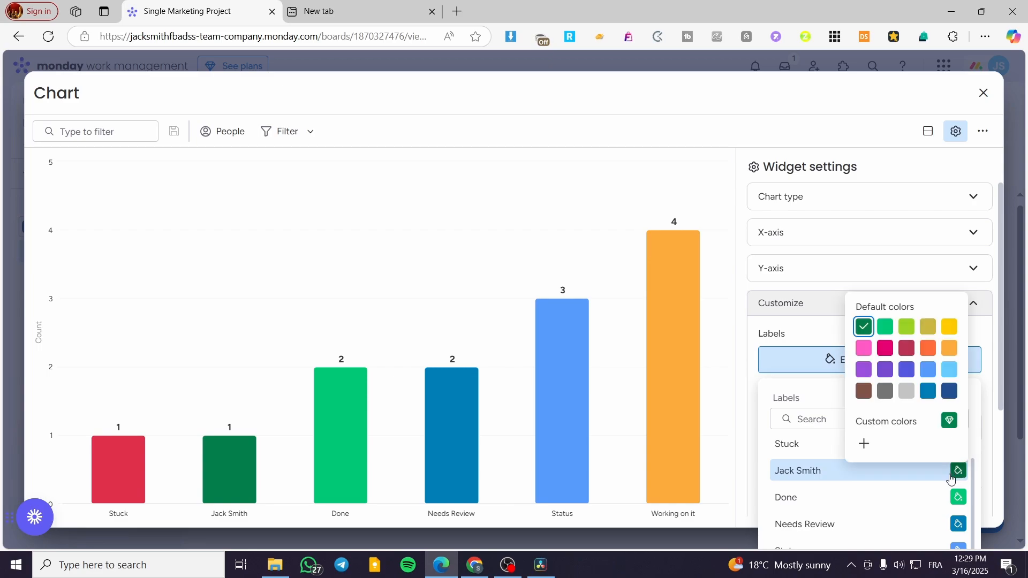
pyautogui.scroll(1, 828, 474)
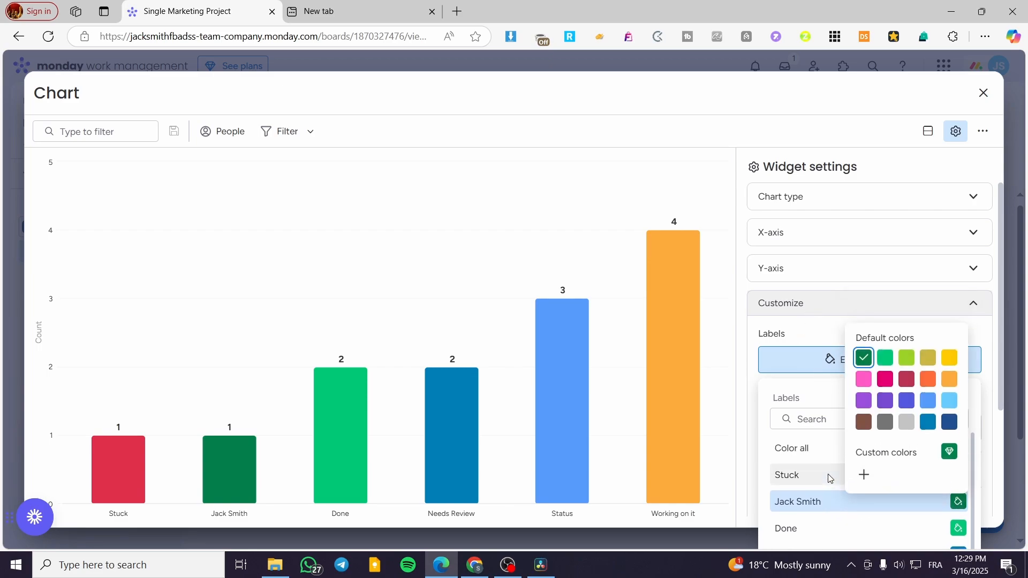
pyautogui.click(817, 445)
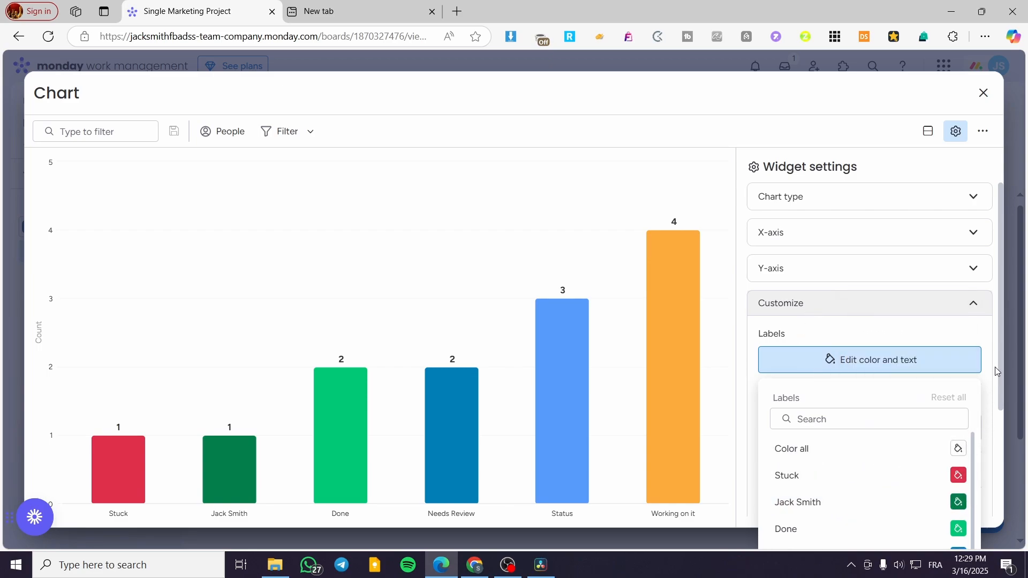
pyautogui.scroll(-3, 995, 368)
pyautogui.scroll(-1, 933, 386)
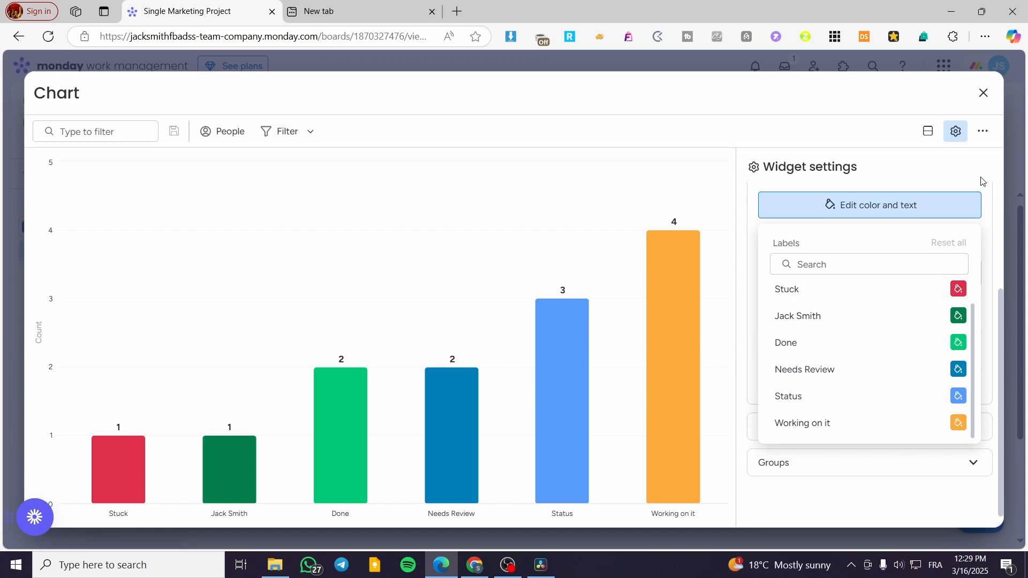
pyautogui.click(840, 216)
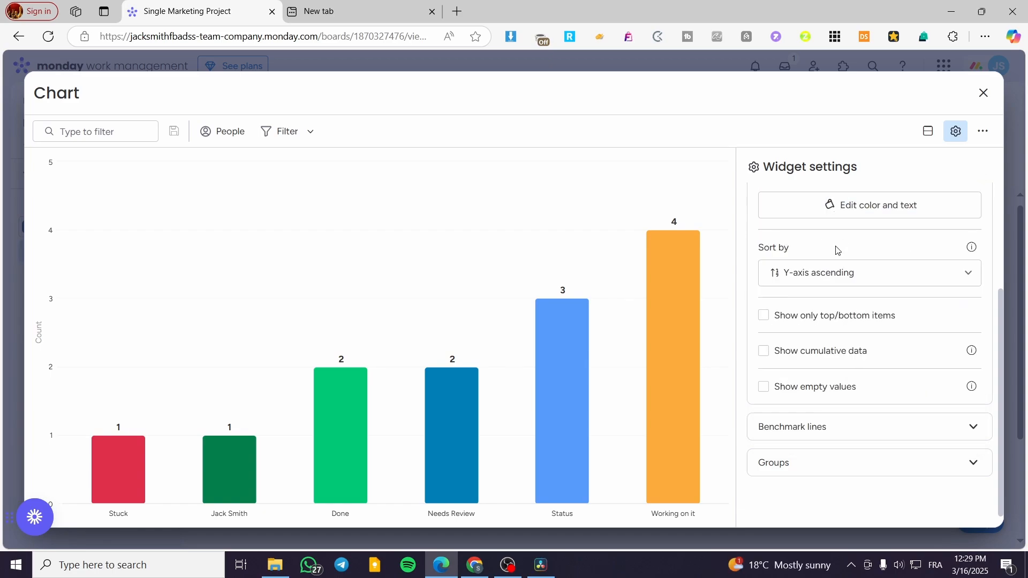
# Step: Try sorting the chart by Y-axis descending and restore the Y-axis ascending order
pyautogui.click(838, 279)
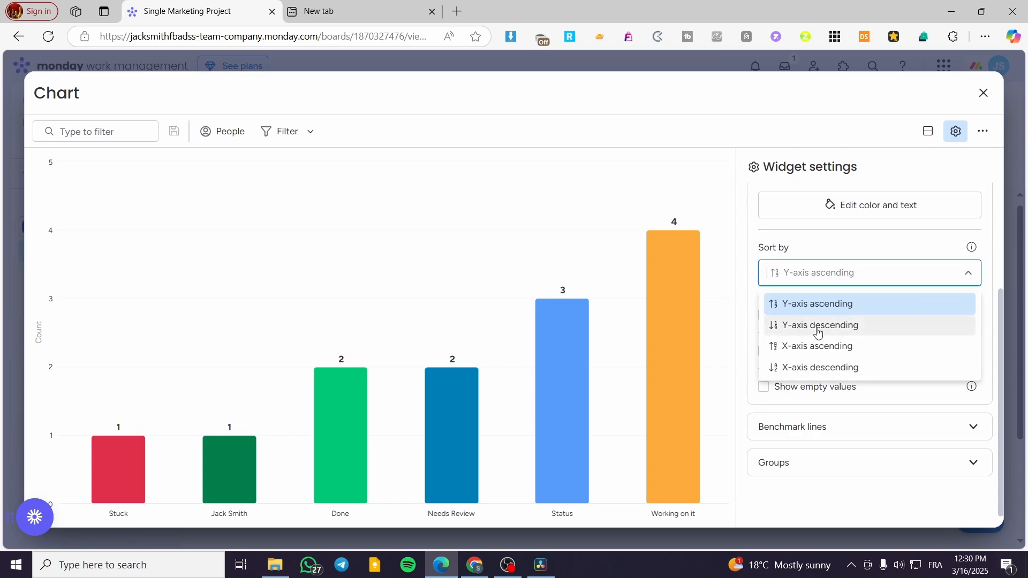
pyautogui.click(839, 329)
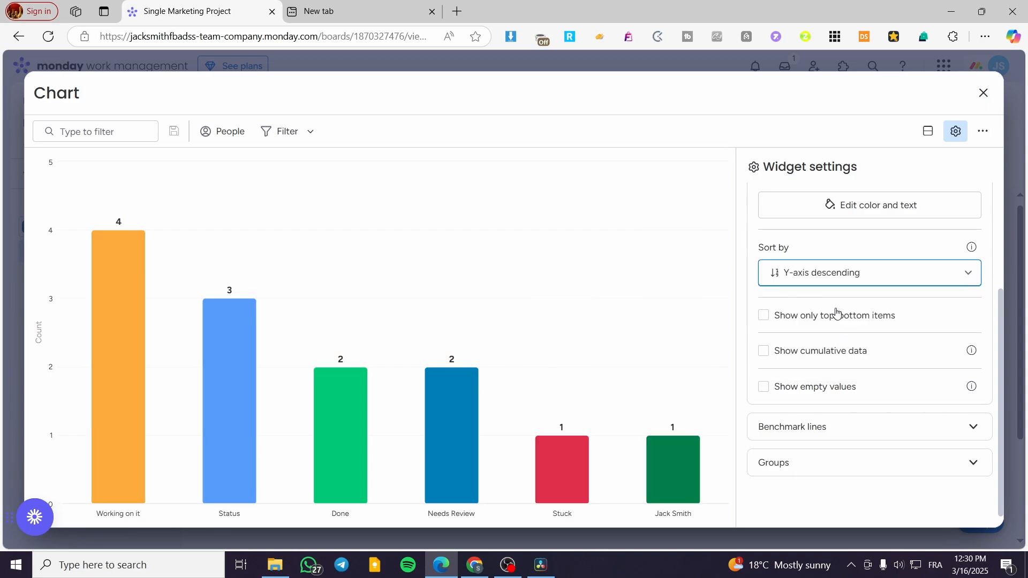
pyautogui.click(876, 280)
pyautogui.click(858, 307)
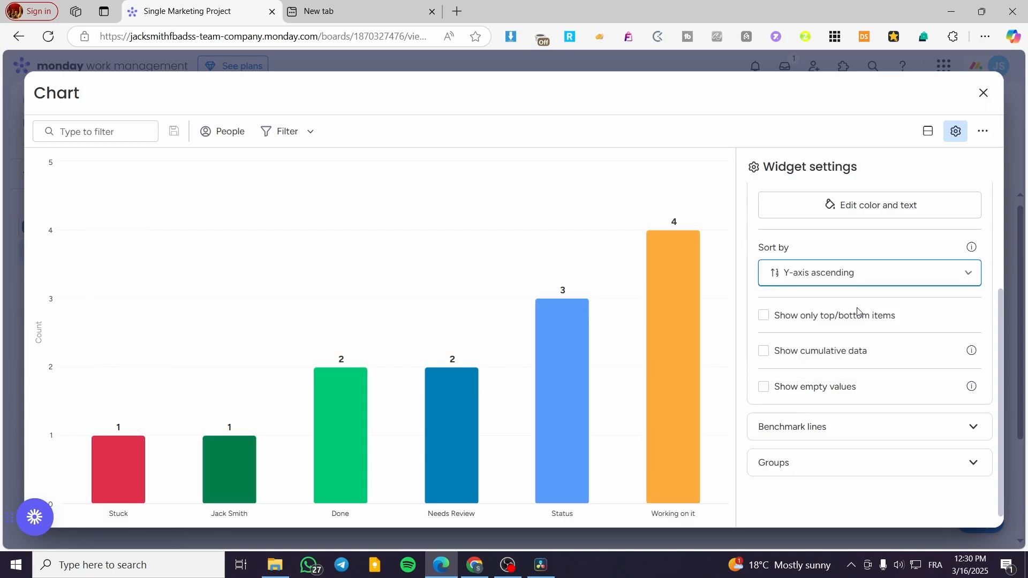
# Step: Try sorting the chart by X-axis ascending and X-axis descending, and return the order to Y-axis ascending
pyautogui.click(863, 283)
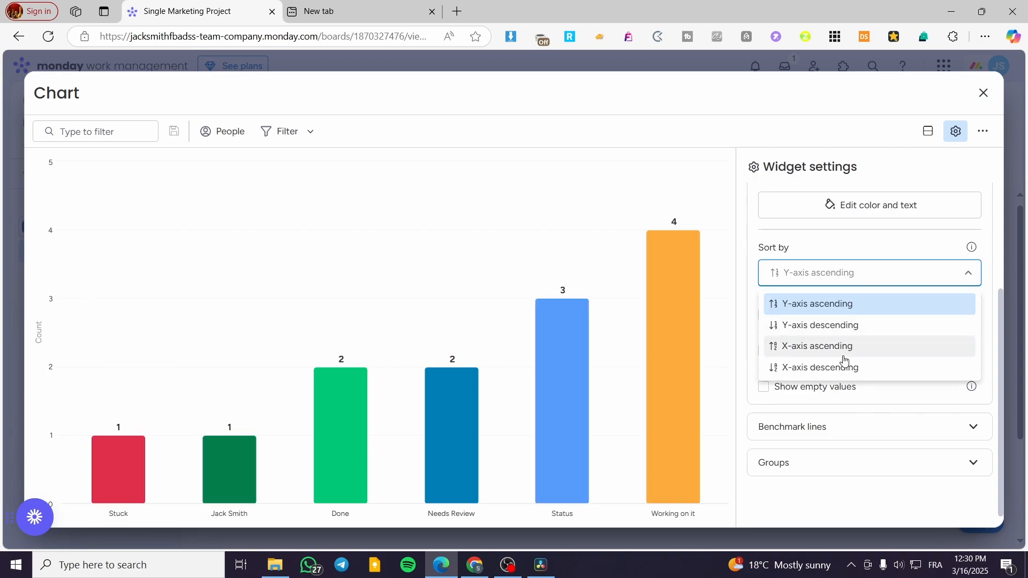
pyautogui.click(844, 353)
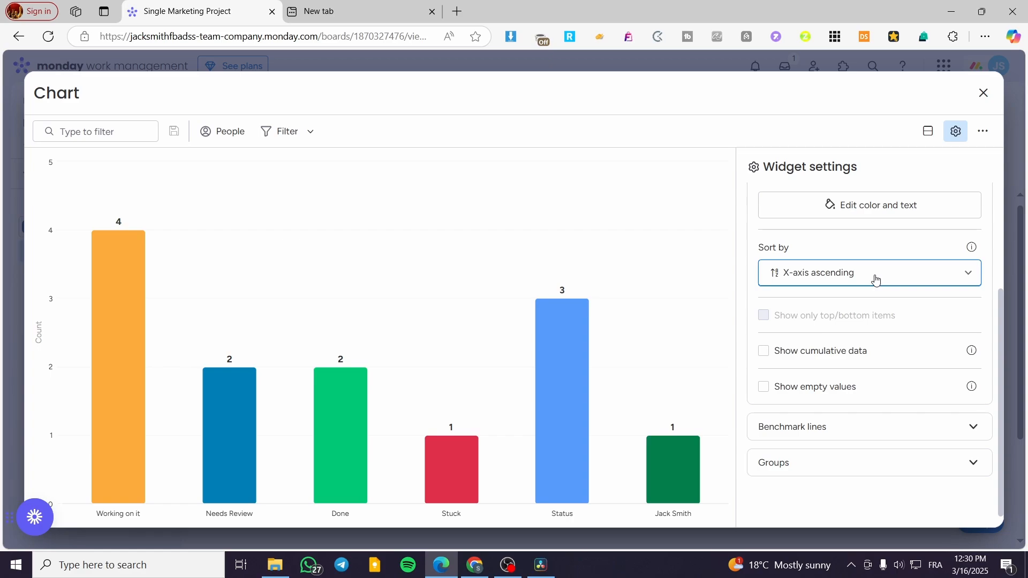
pyautogui.click(876, 280)
pyautogui.click(856, 369)
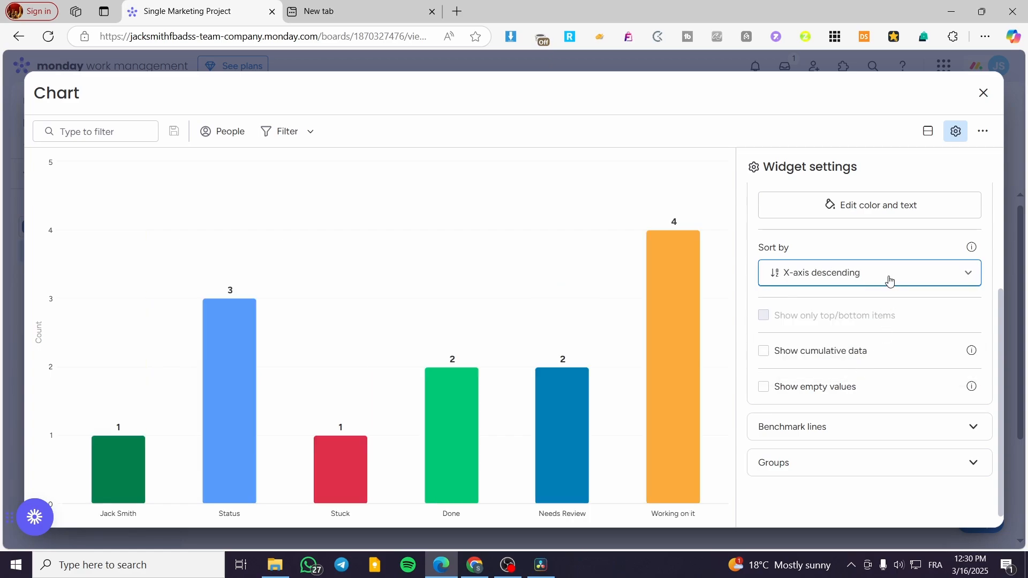
pyautogui.click(889, 280)
pyautogui.click(848, 305)
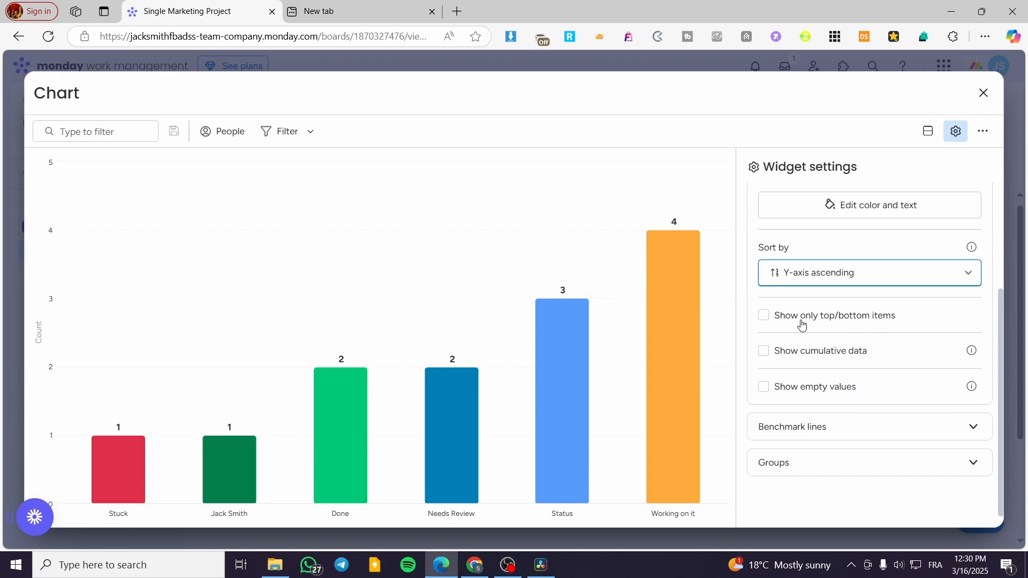
# Step: Try limiting the chart to only the top/bottom items and turn the option off again
pyautogui.click(872, 324)
pyautogui.click(872, 323)
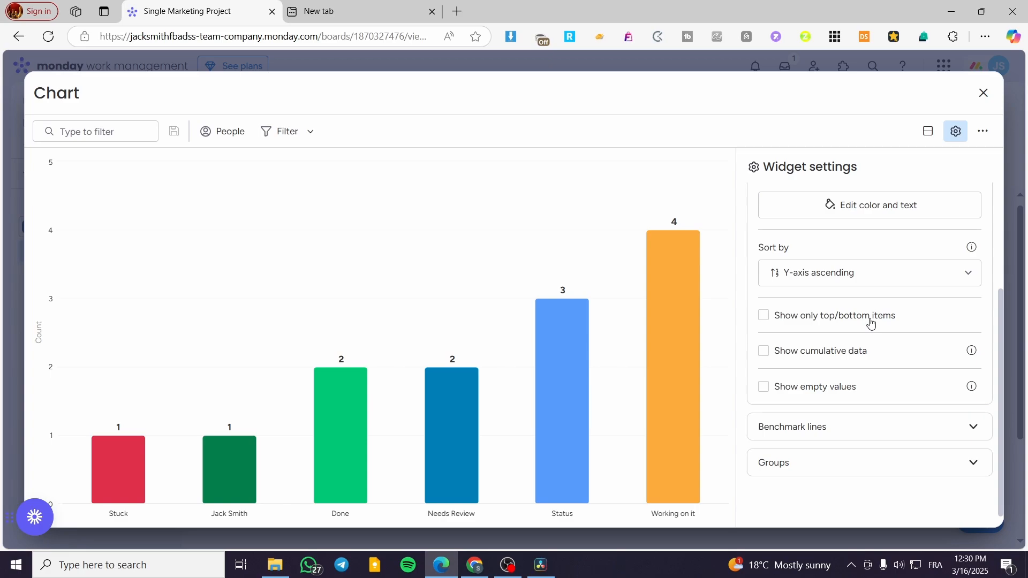
pyautogui.click(871, 322)
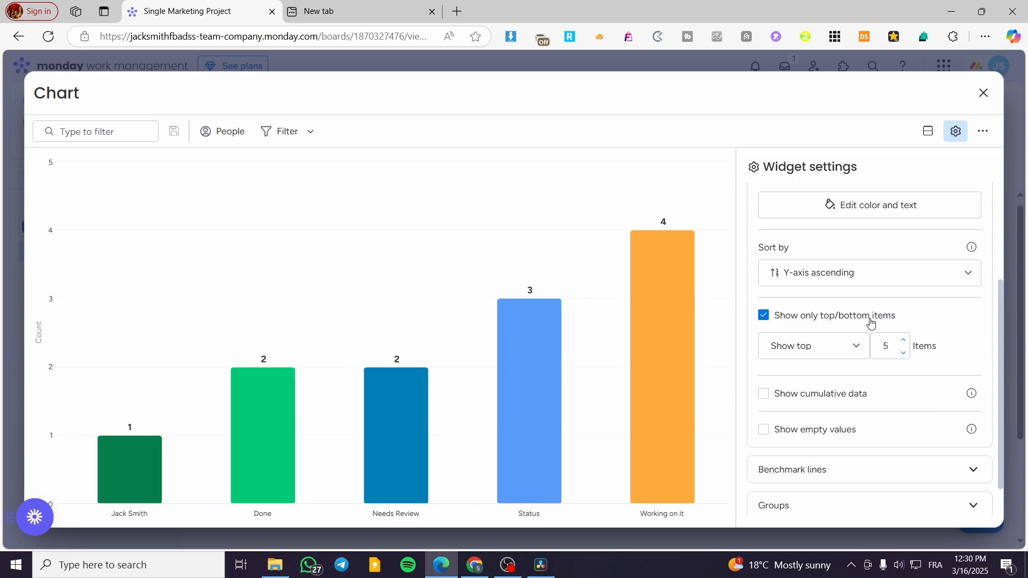
pyautogui.click(871, 322)
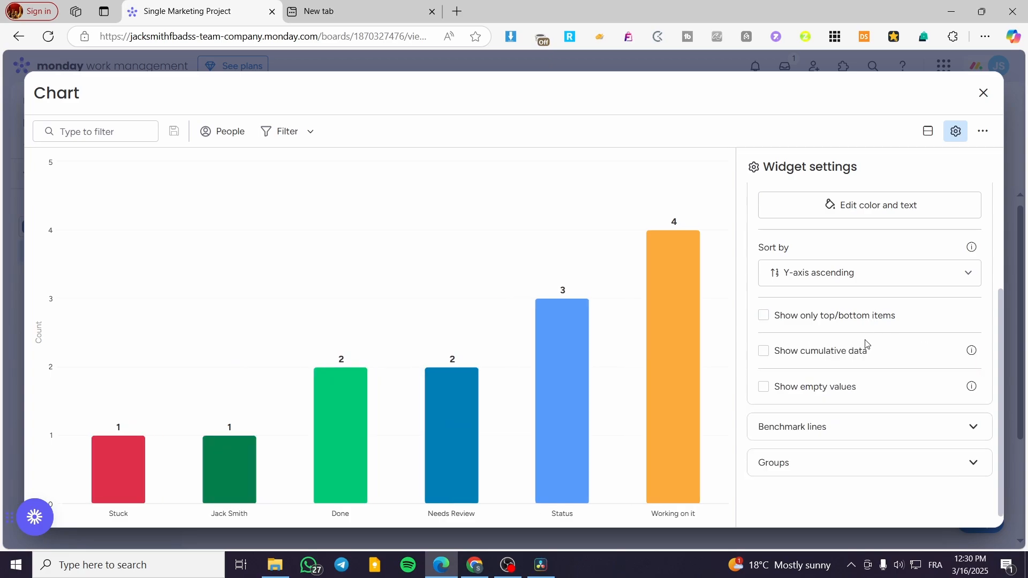
# Step: Try showing cumulative data and empty values in the chart, turning both options off again
pyautogui.click(811, 360)
pyautogui.click(810, 360)
pyautogui.click(810, 360)
pyautogui.click(813, 359)
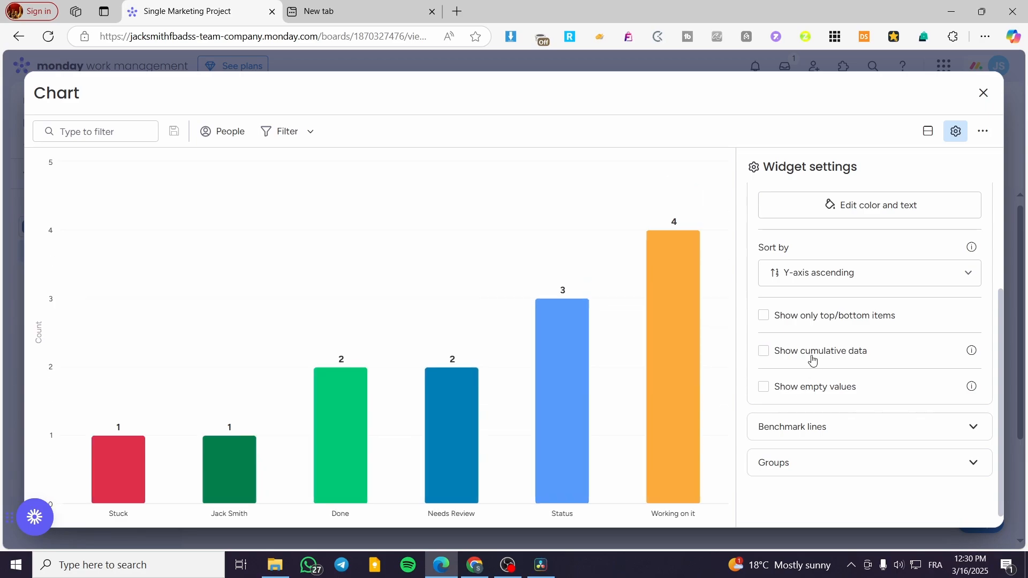
pyautogui.click(804, 395)
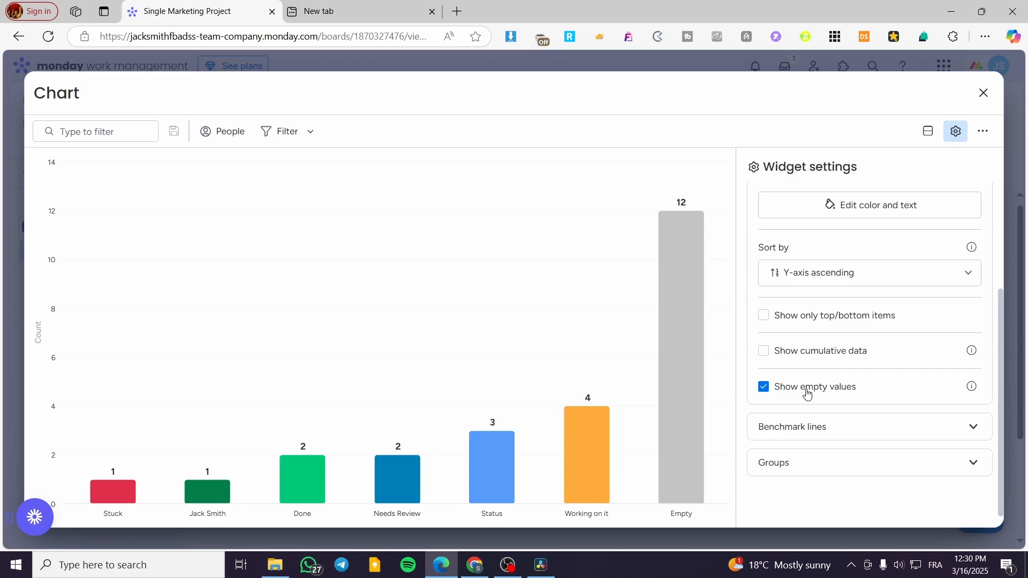
pyautogui.click(808, 394)
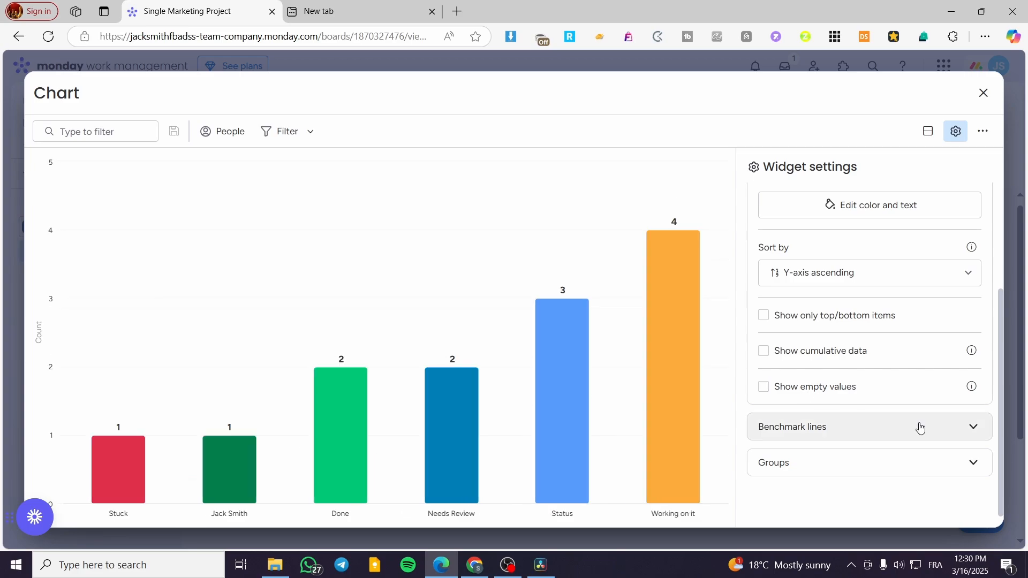
# Step: Try a dark green benchmark line at the value 6 and clear its value
pyautogui.click(859, 437)
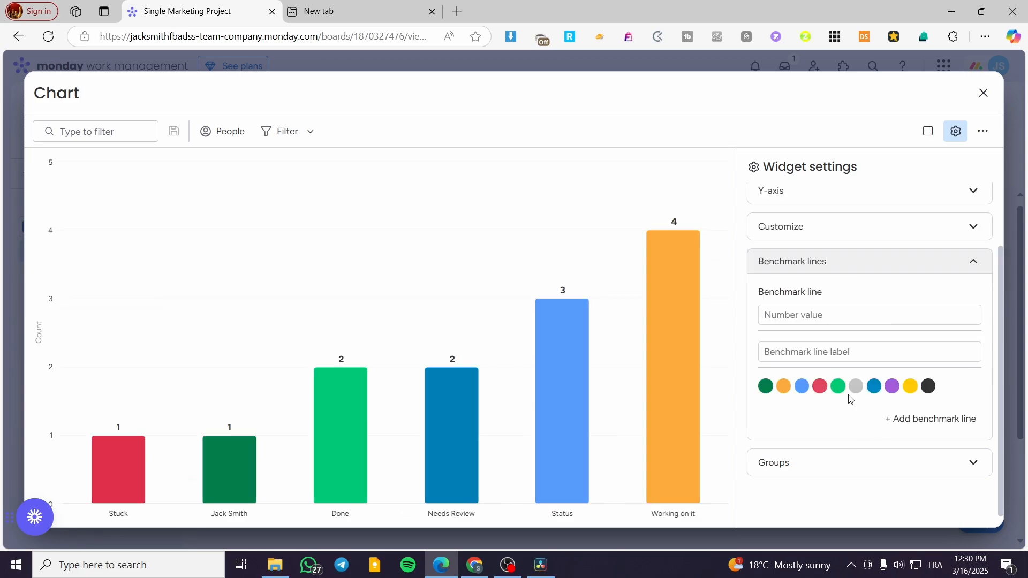
pyautogui.click(801, 386)
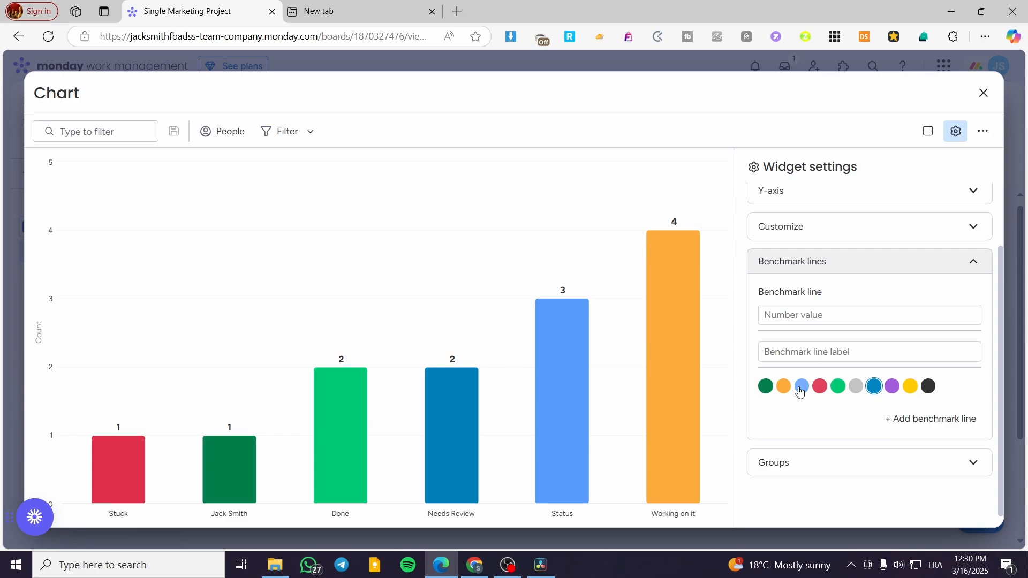
pyautogui.click(766, 387)
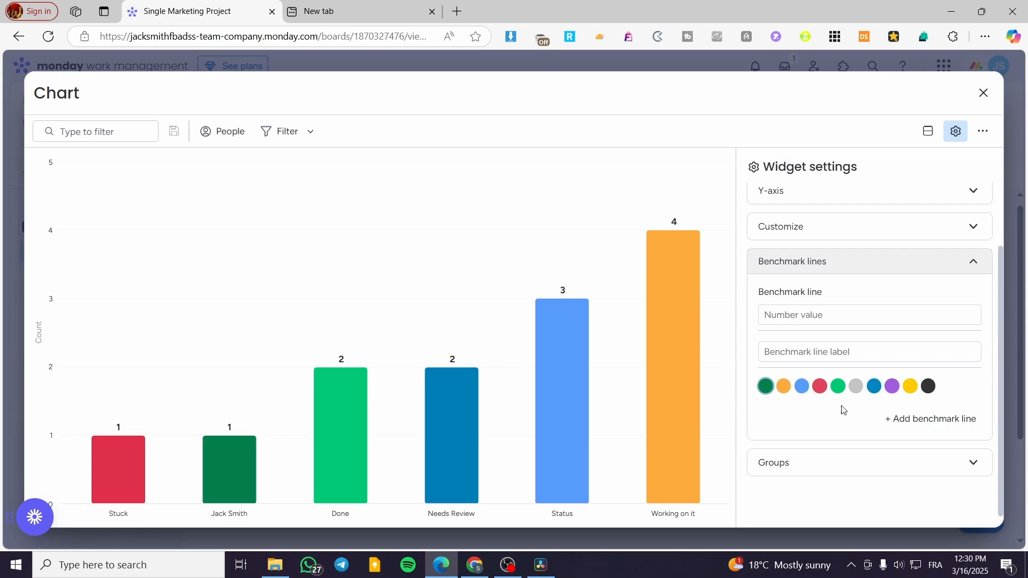
pyautogui.click(862, 321)
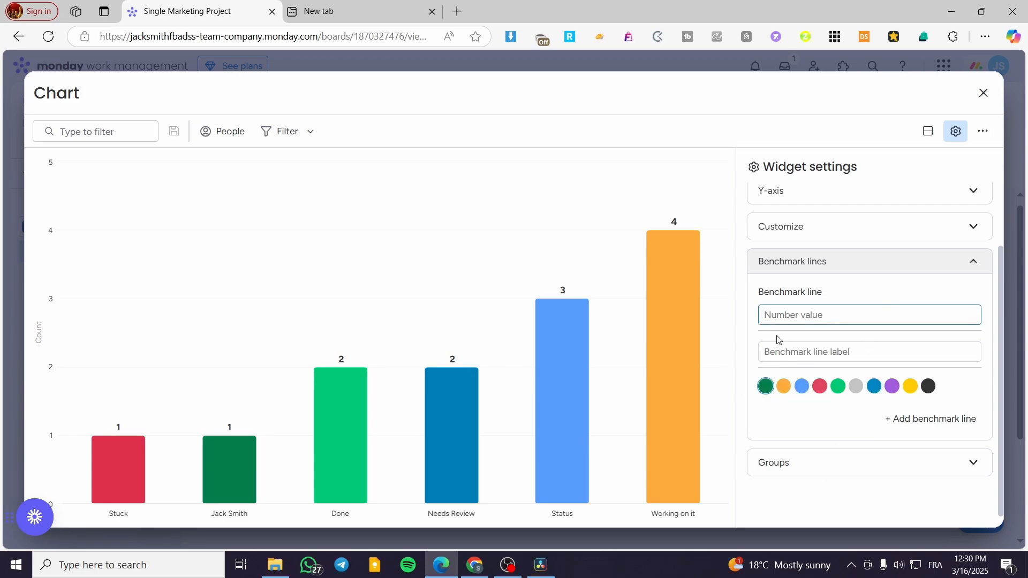
pyautogui.write('6')
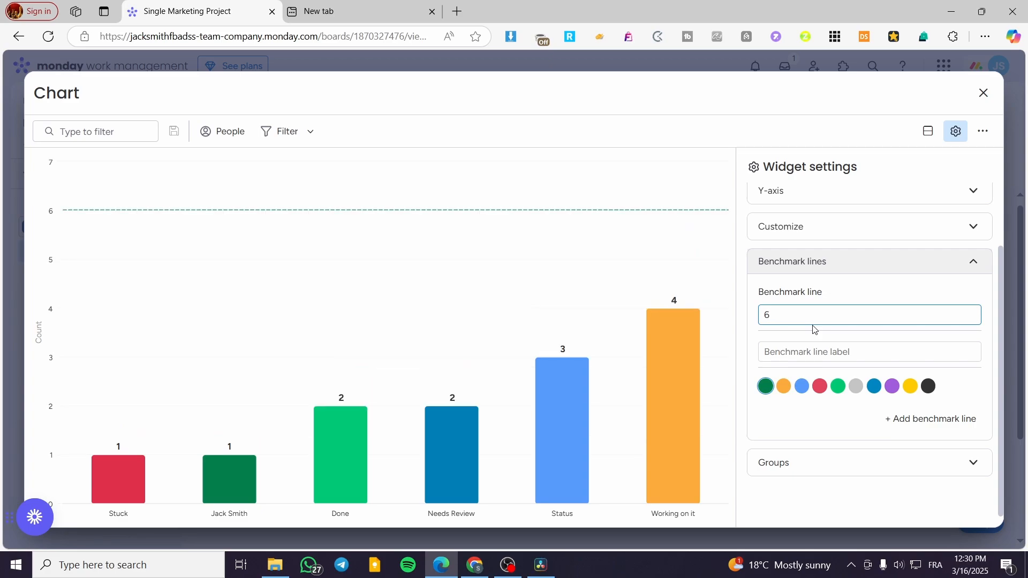
pyautogui.press('BackSpace')
# Step: Review which groups of the Single Marketing Project board are included in the chart
pyautogui.click(819, 463)
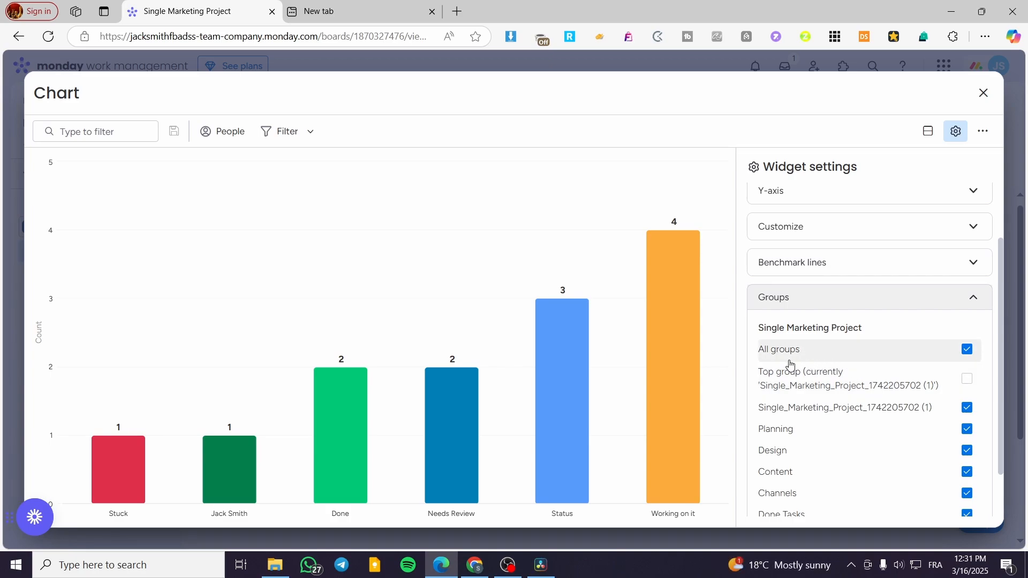
pyautogui.scroll(-1, 793, 367)
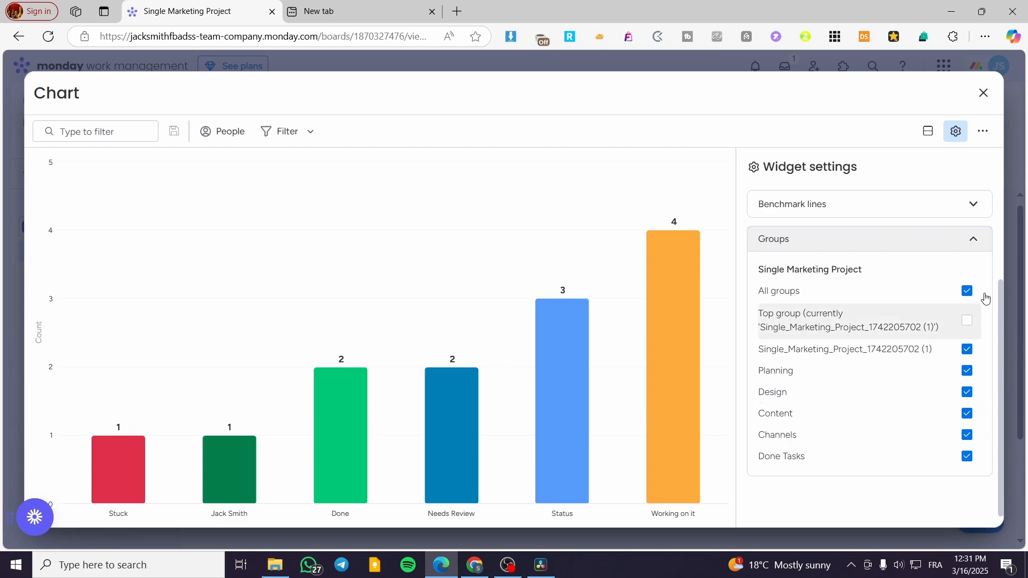
pyautogui.click(974, 246)
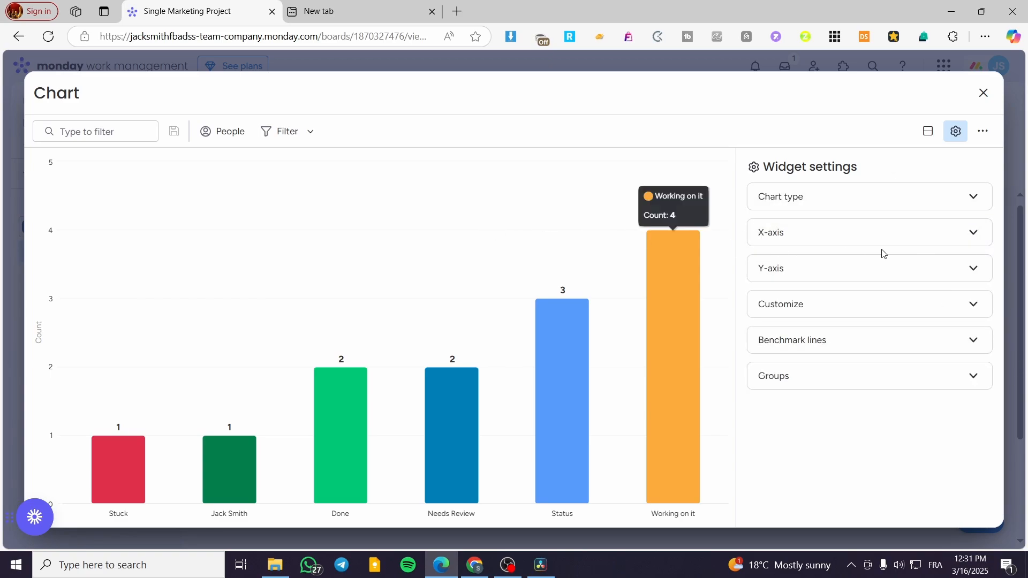
# Step: Change the chart type from bars to a pie chart
pyautogui.click(771, 204)
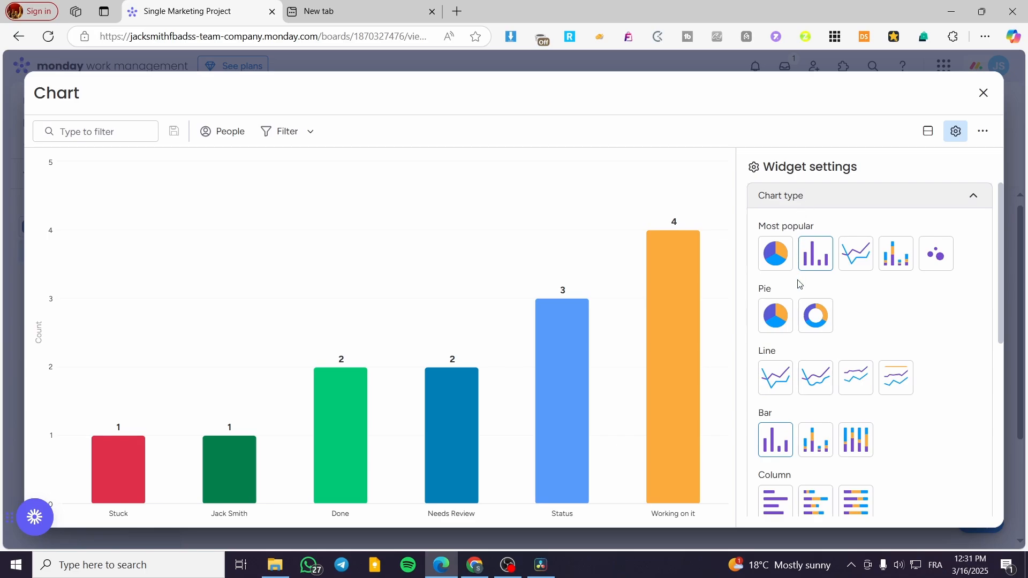
pyautogui.click(773, 256)
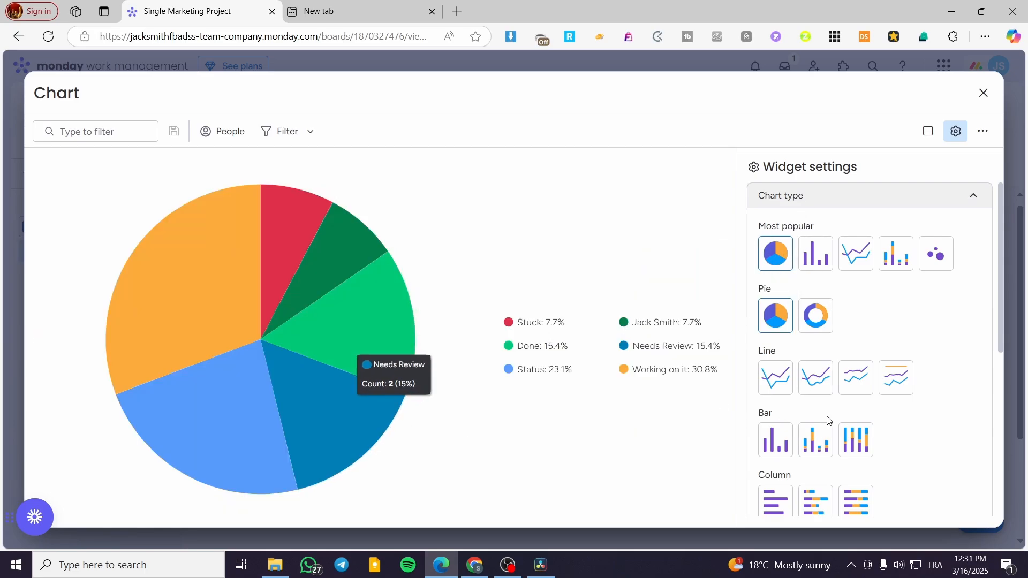
pyautogui.click(974, 201)
# Step: Try Group, Subitems and Owner as the pie chart's label column for the Single Marketing Project board
pyautogui.click(869, 235)
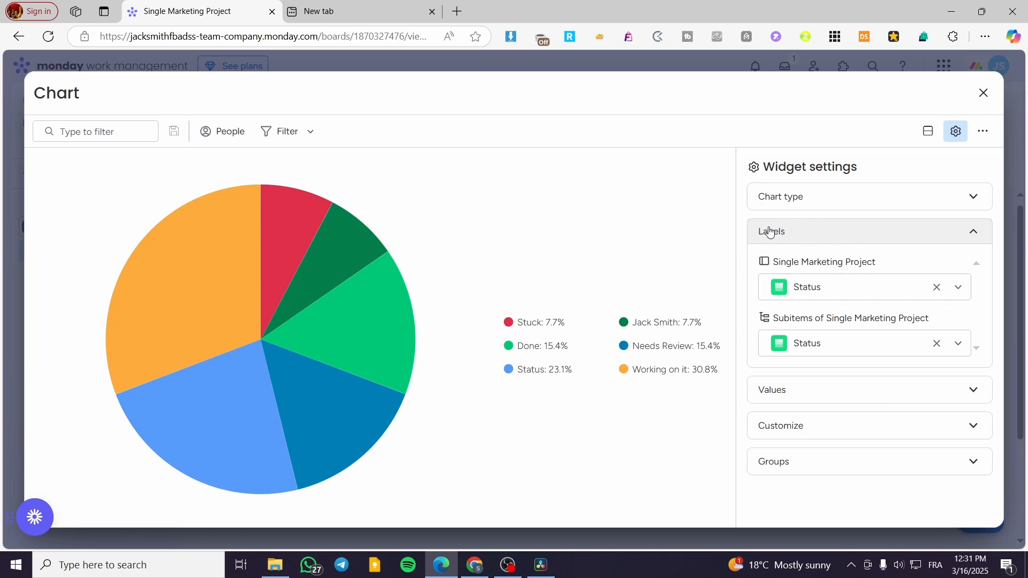
pyautogui.click(960, 293)
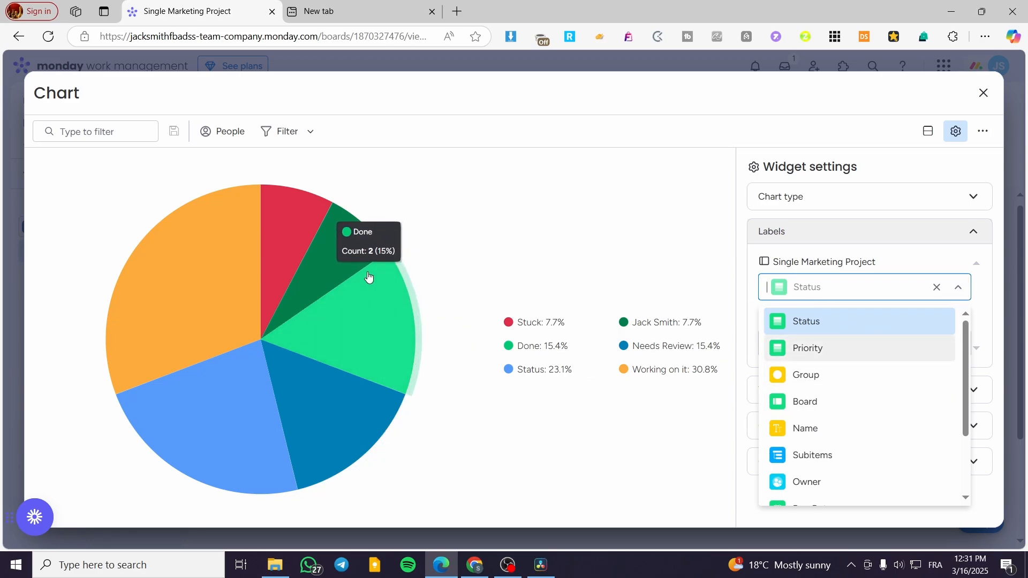
pyautogui.click(869, 386)
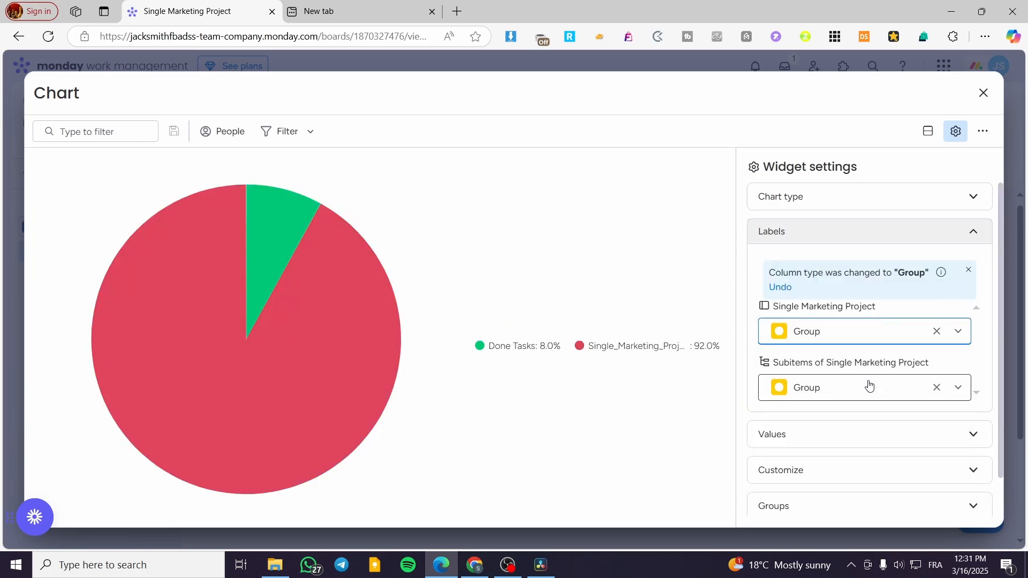
pyautogui.click(867, 333)
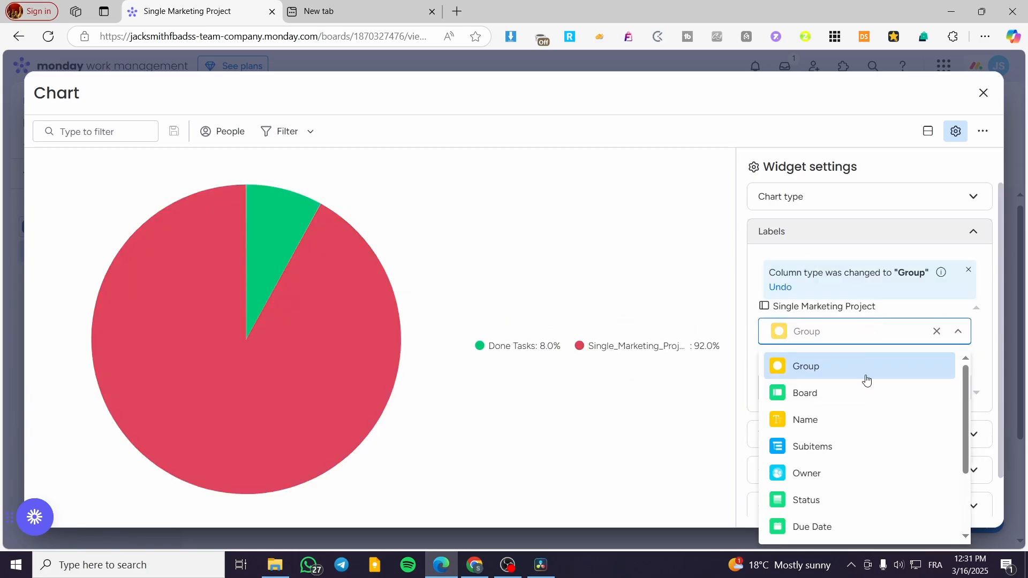
pyautogui.click(856, 448)
pyautogui.click(863, 333)
pyautogui.click(843, 474)
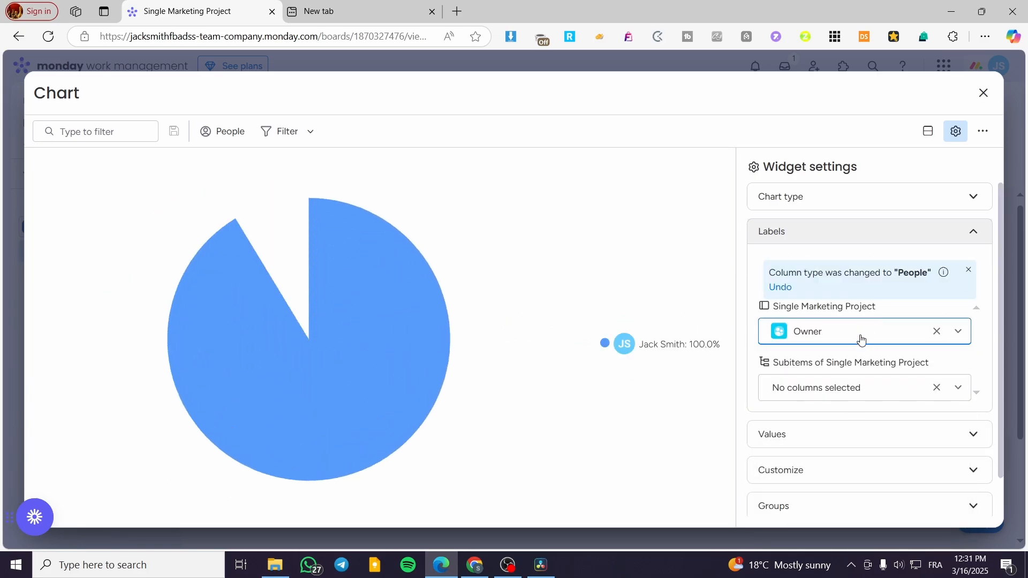
# Step: Set the pie chart's label column for the Single Marketing Project board to Name and inspect a slice
pyautogui.click(861, 338)
pyautogui.click(838, 447)
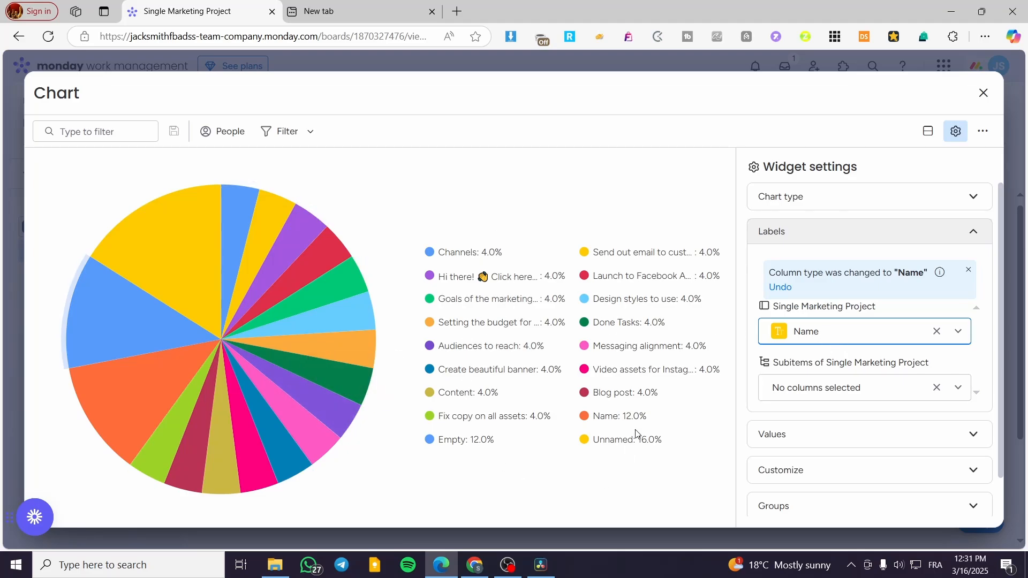
pyautogui.moveTo(328, 260)
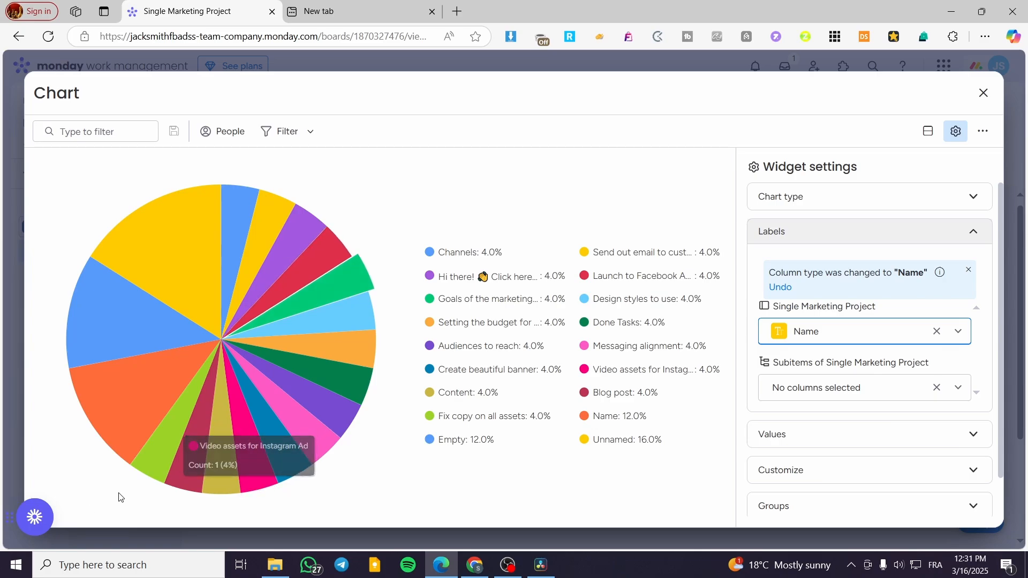
# Step: Inspect the item counts and percentages of several pie slices, including the Empty slice
pyautogui.moveTo(341, 323)
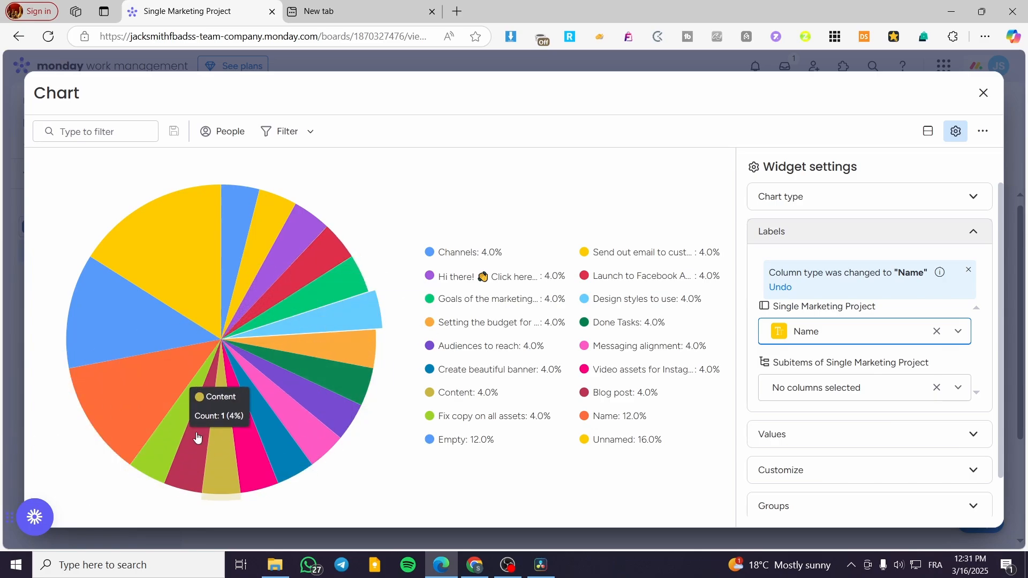
pyautogui.click(142, 385)
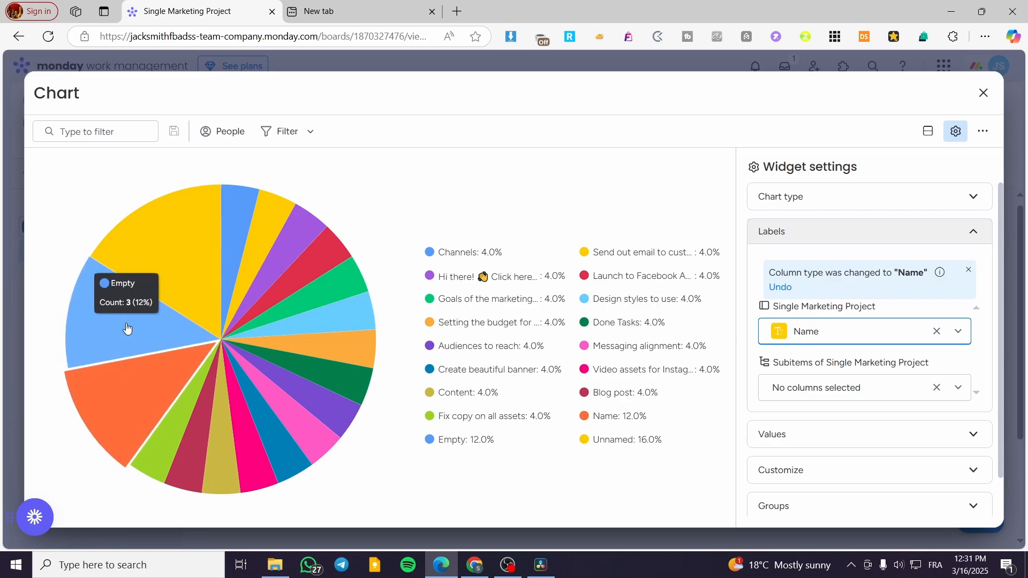
pyautogui.click(127, 330)
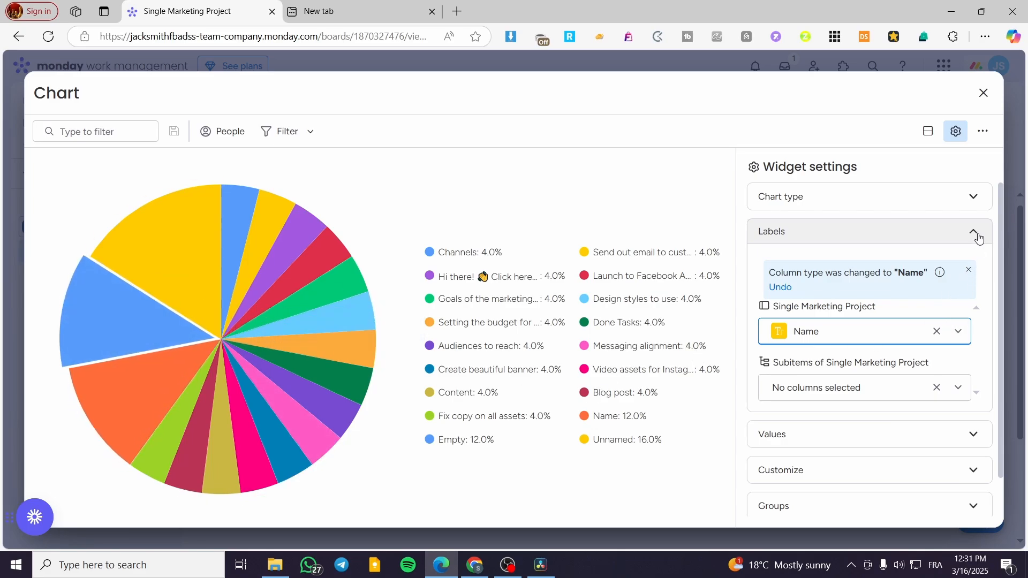
# Step: Look over the chart's filter options and its quick people filter without applying any filter
pyautogui.click(310, 132)
pyautogui.click(310, 132)
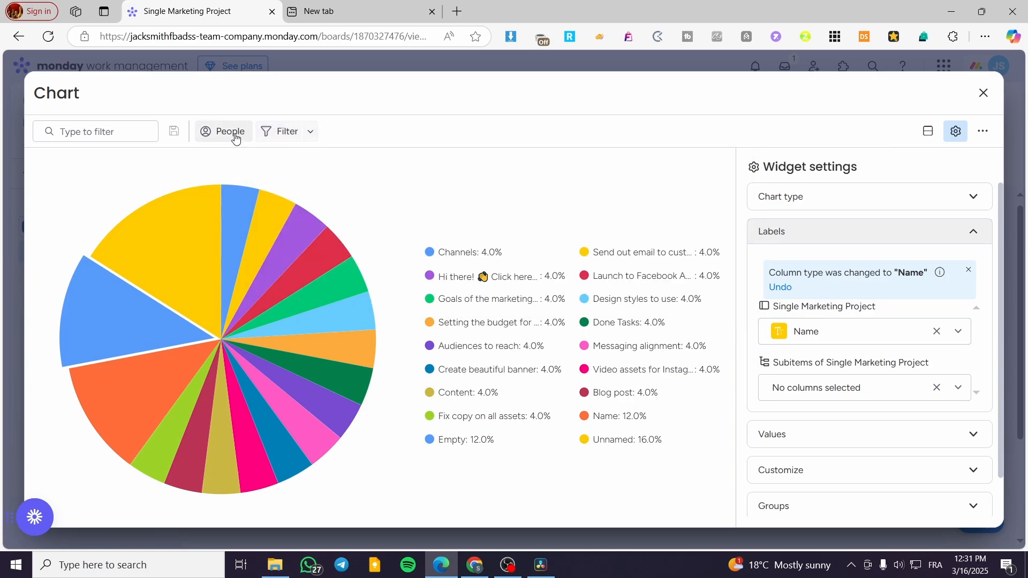
pyautogui.click(227, 132)
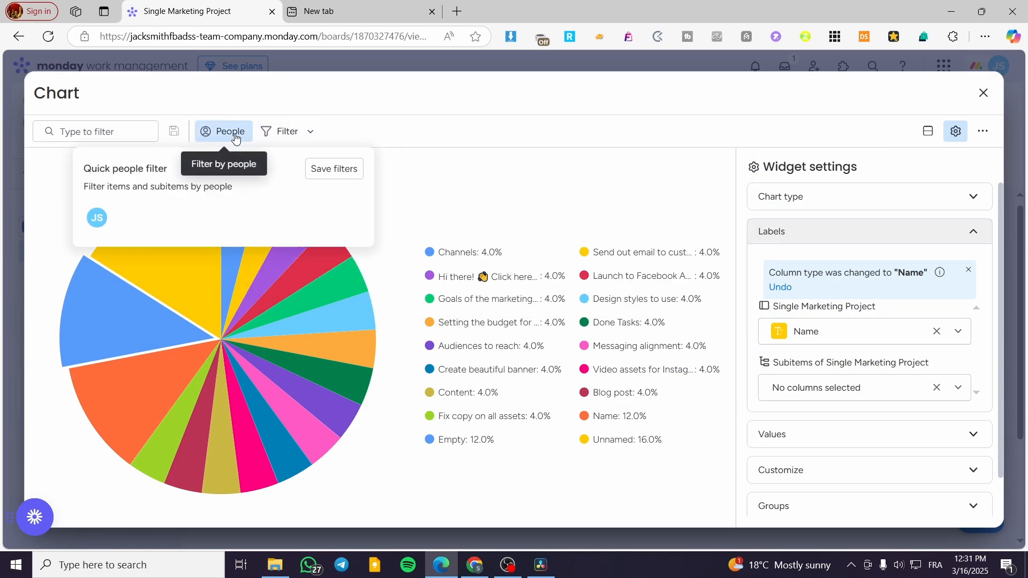
pyautogui.click(418, 186)
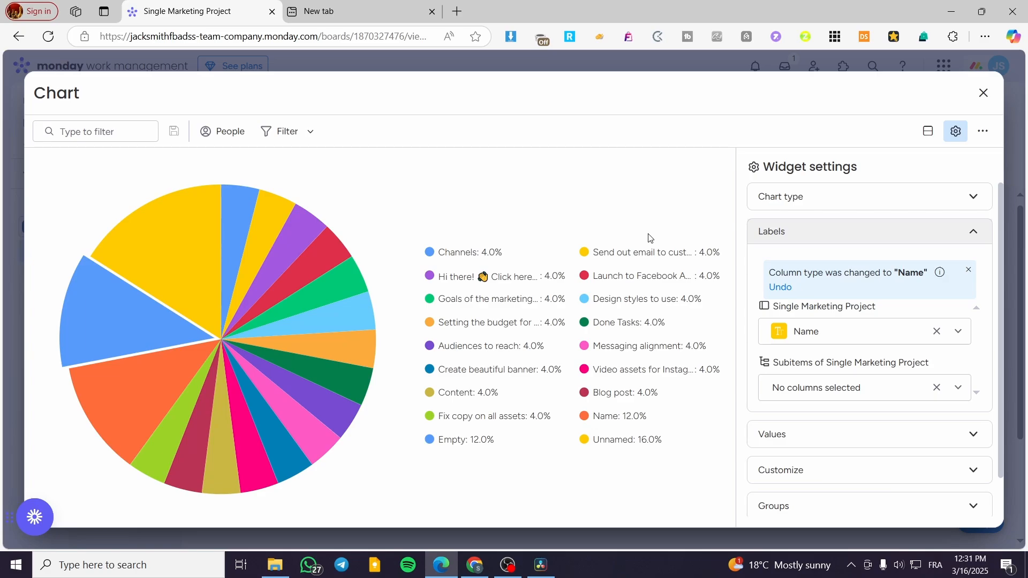